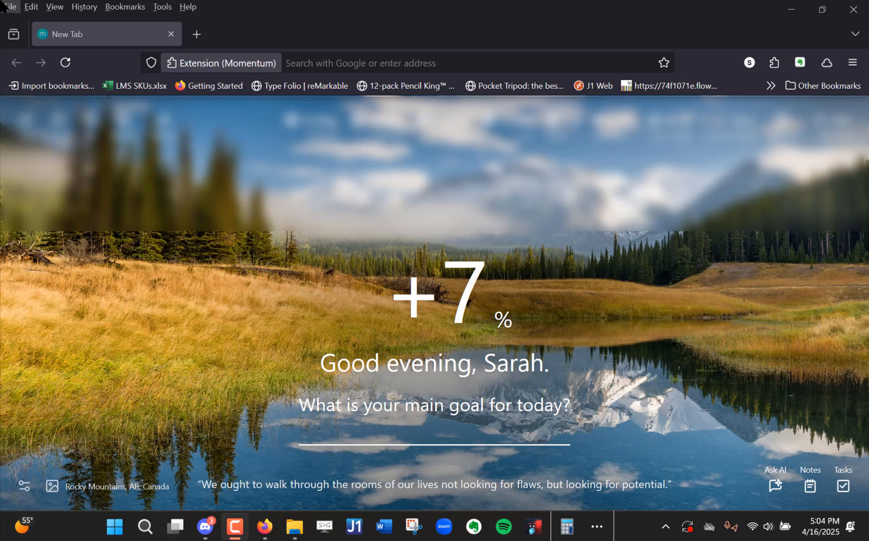
Step: Go to tillamookbaycc.edu and open the student Email link from the college home page
left_click(405, 61)
type("tillam")
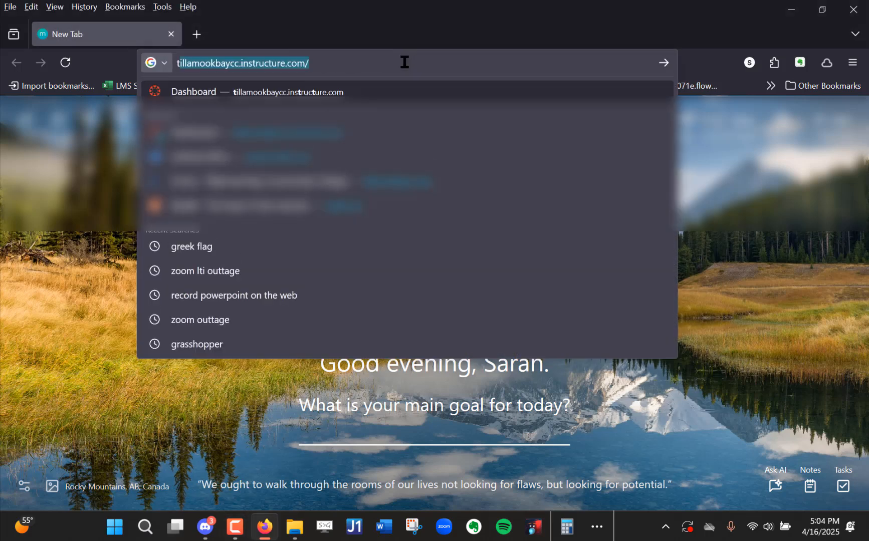
type("ookbaycc.ed")
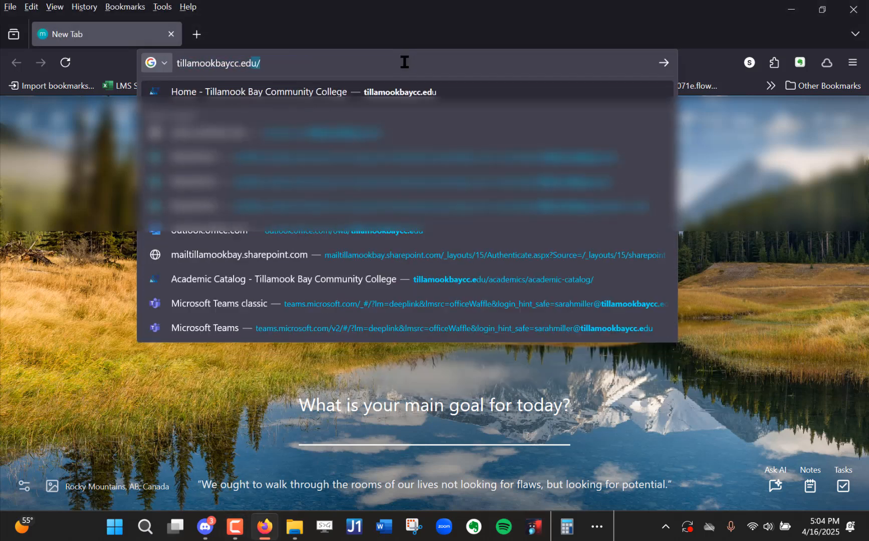
key("Return")
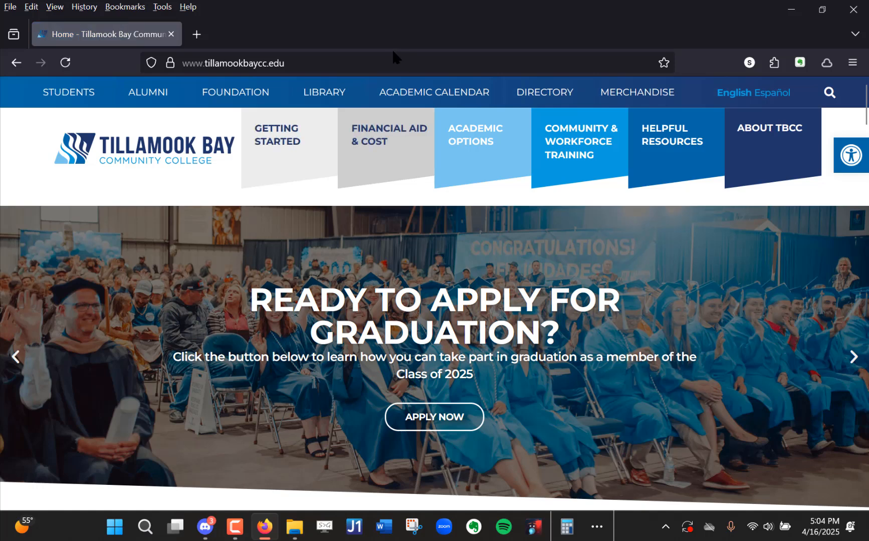
mouse_move(54, 93)
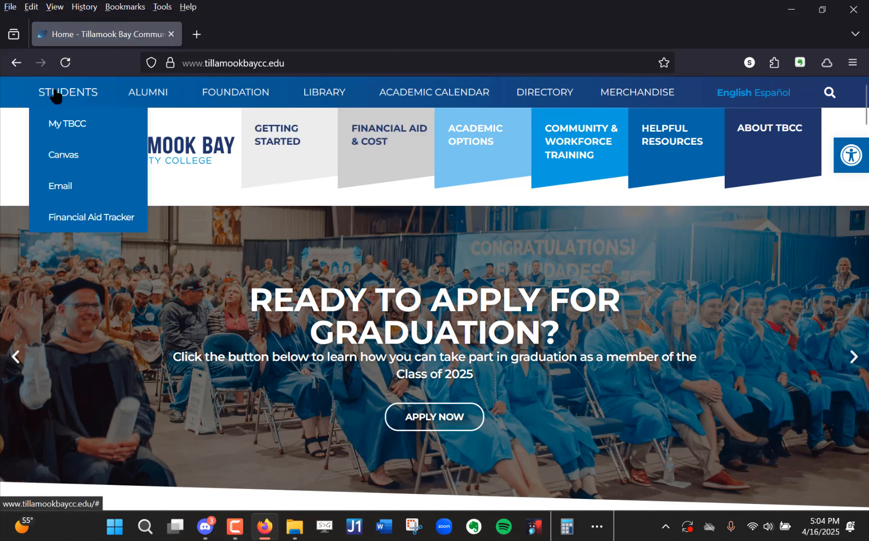
left_click(89, 195)
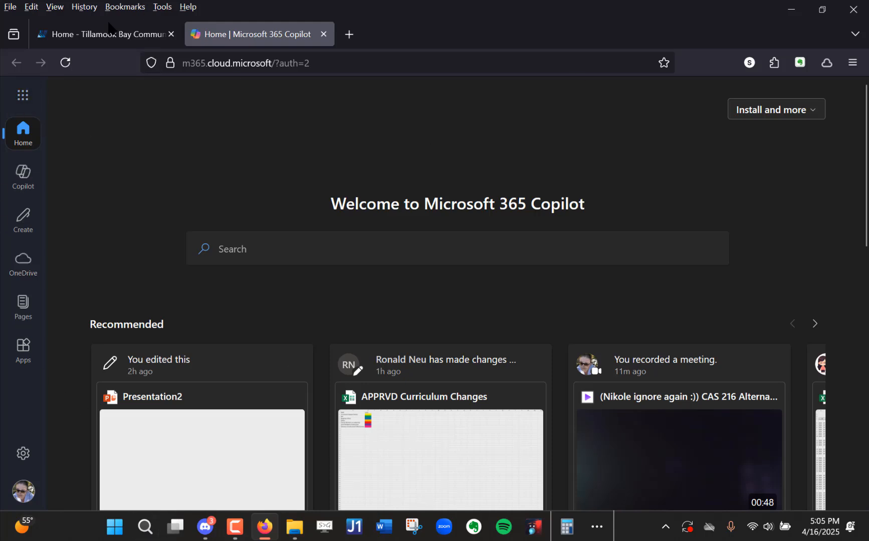
Step: Launch Teams from the Microsoft 365 apps and open its calendar
left_click(31, 102)
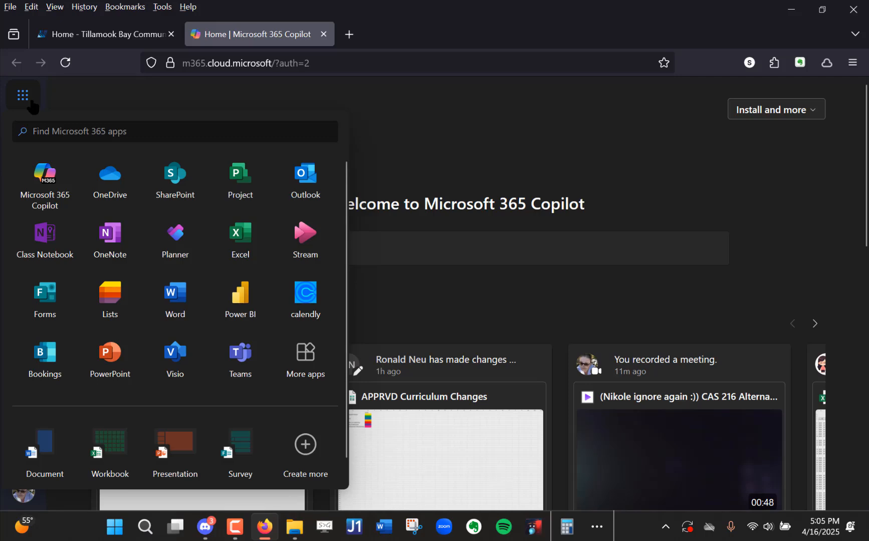
left_click(238, 362)
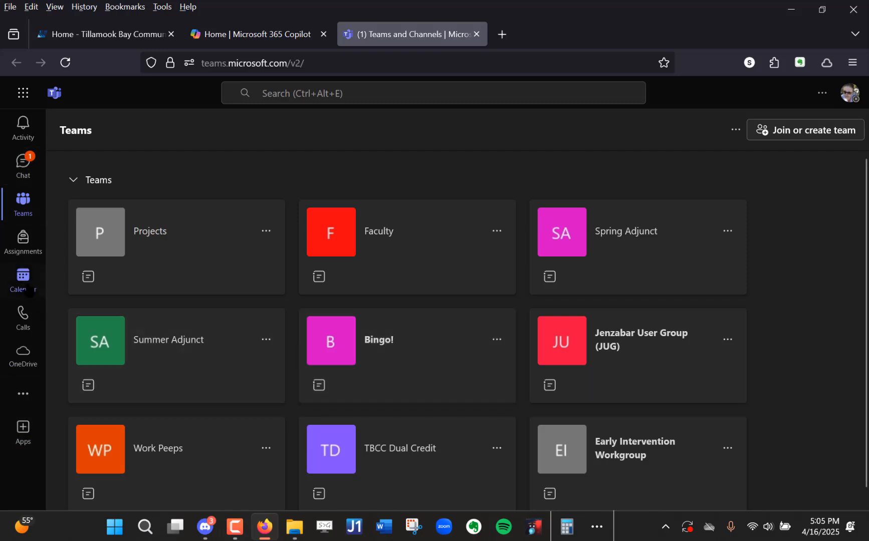
left_click(19, 286)
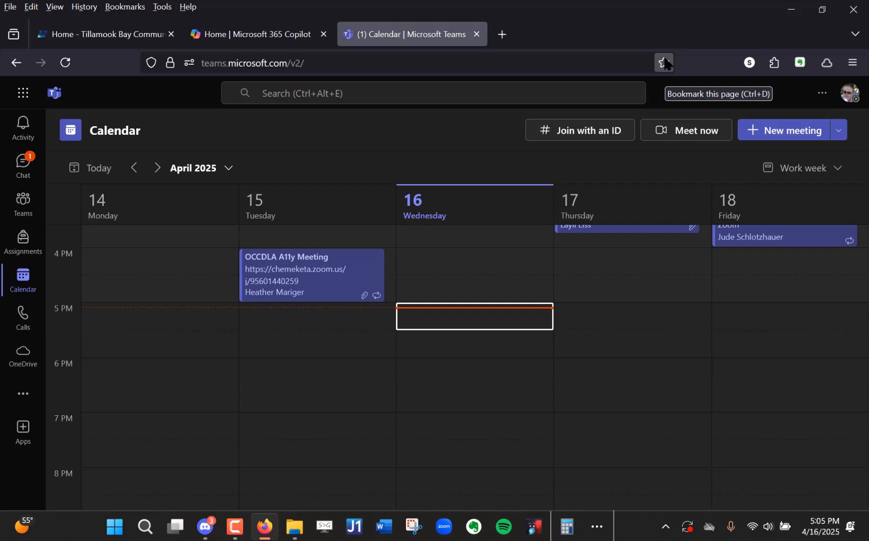
Step: Create a new meeting titled "CAS 216 Alternative Meeting Link"
left_click(791, 135)
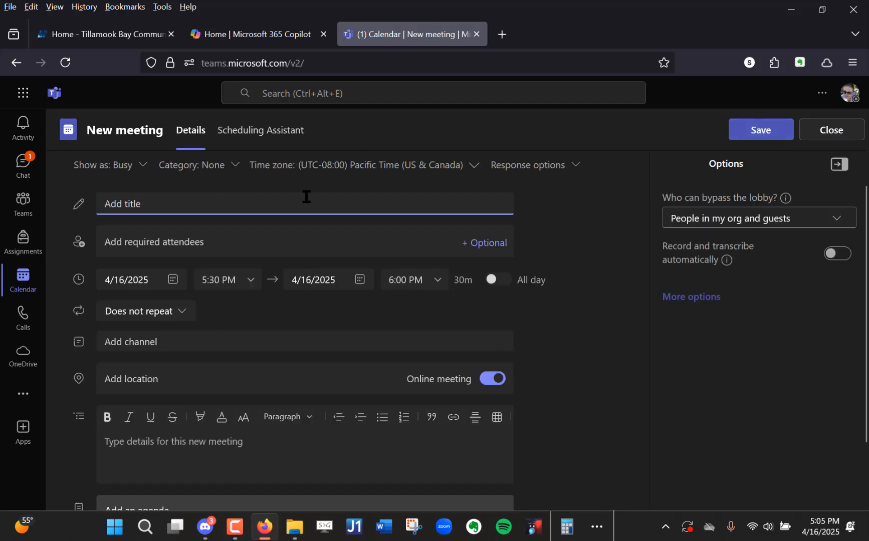
type("CAS 216 ")
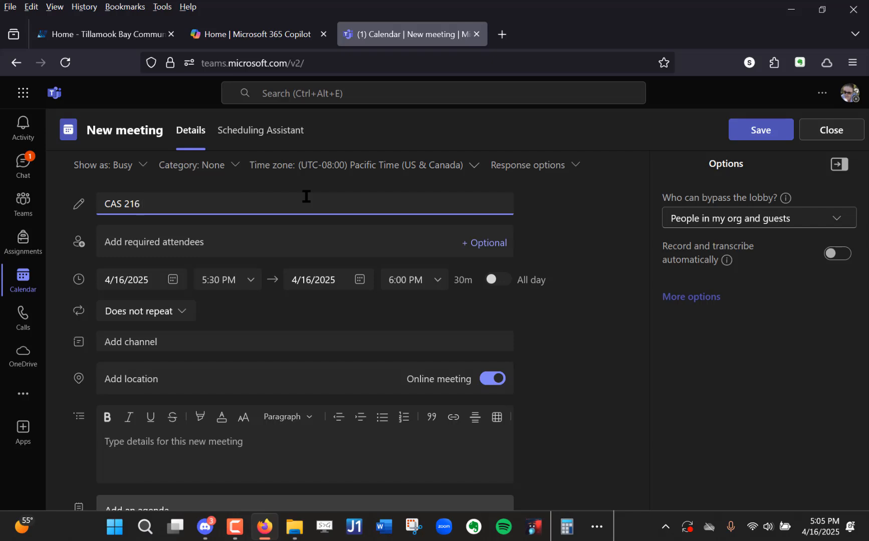
type("Alternative Meeting Link")
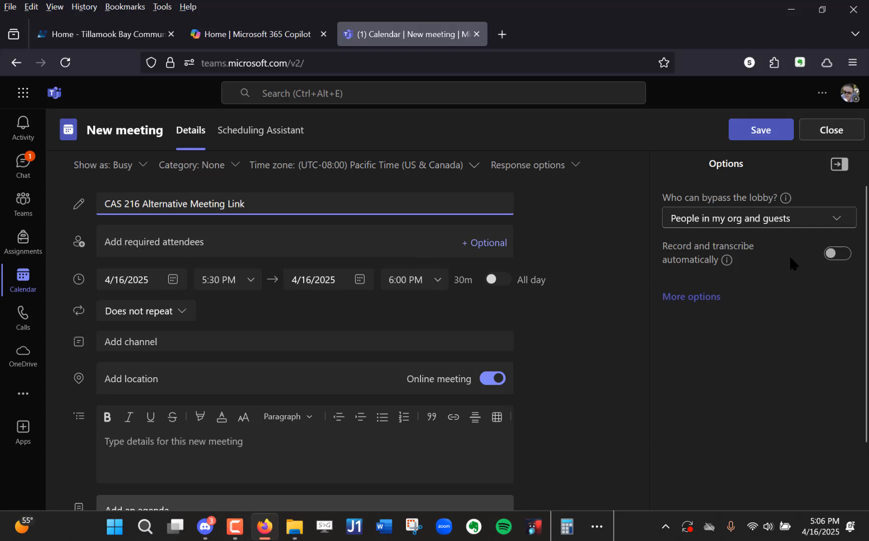
Step: Find the colleague by first name and add them as a required attendee
left_click(266, 241)
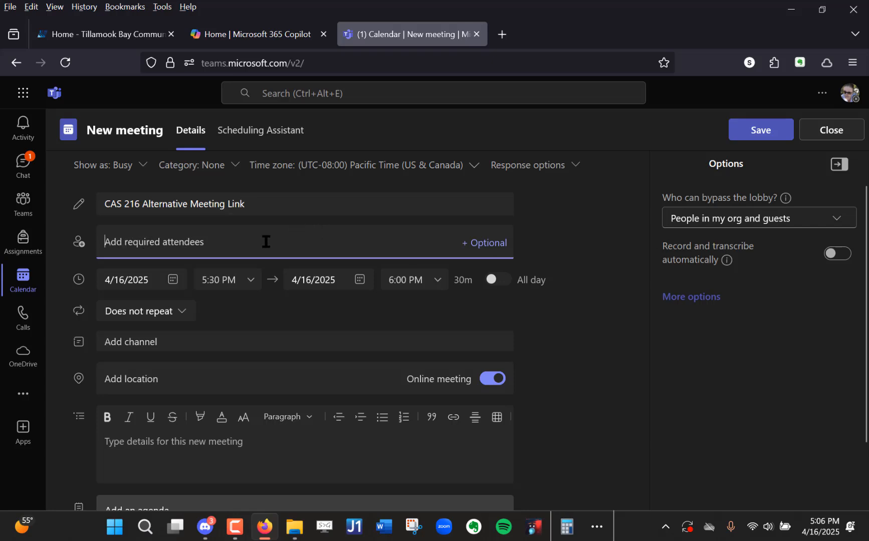
type("nikole")
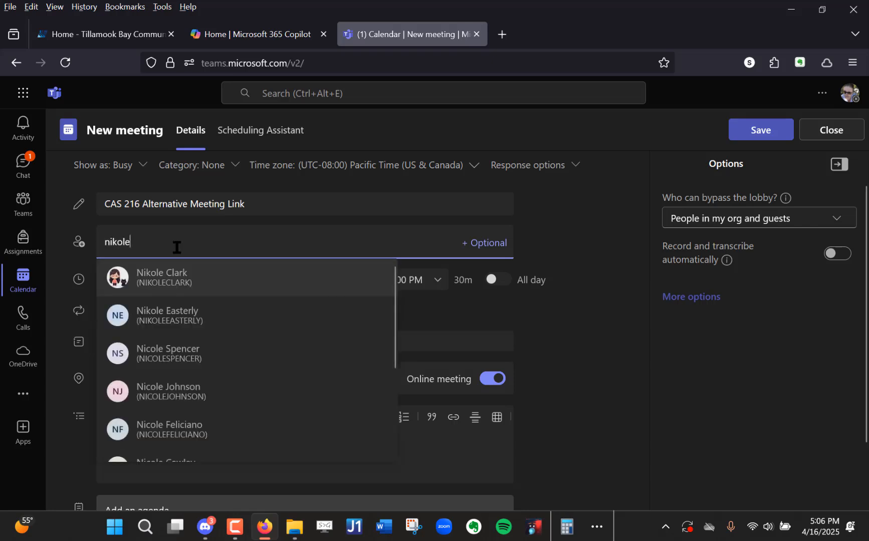
left_click(186, 276)
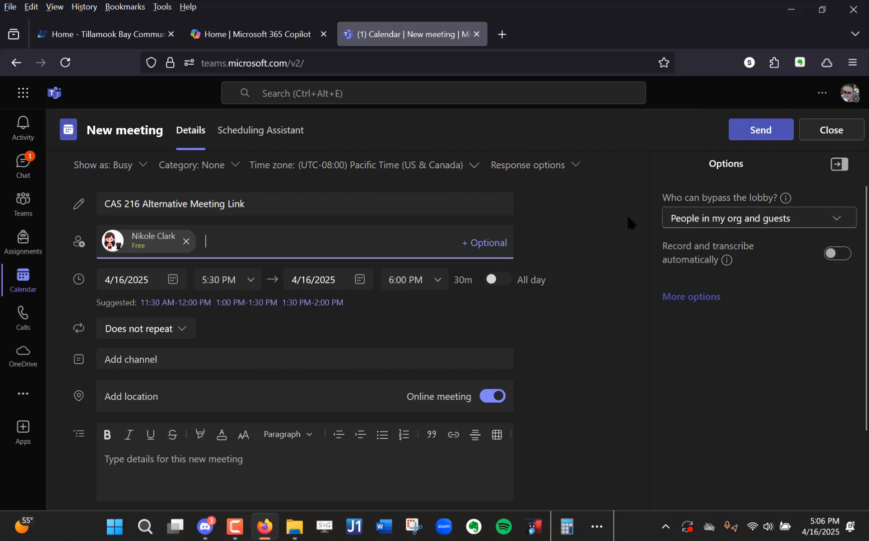
Step: Let Everyone bypass the lobby and enable automatic recording and transcription for the meeting
left_click(798, 222)
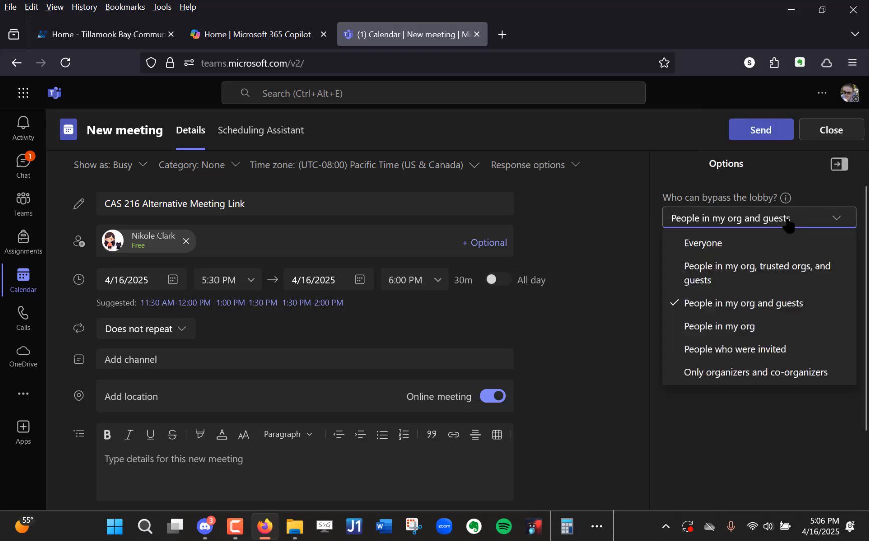
left_click(697, 220)
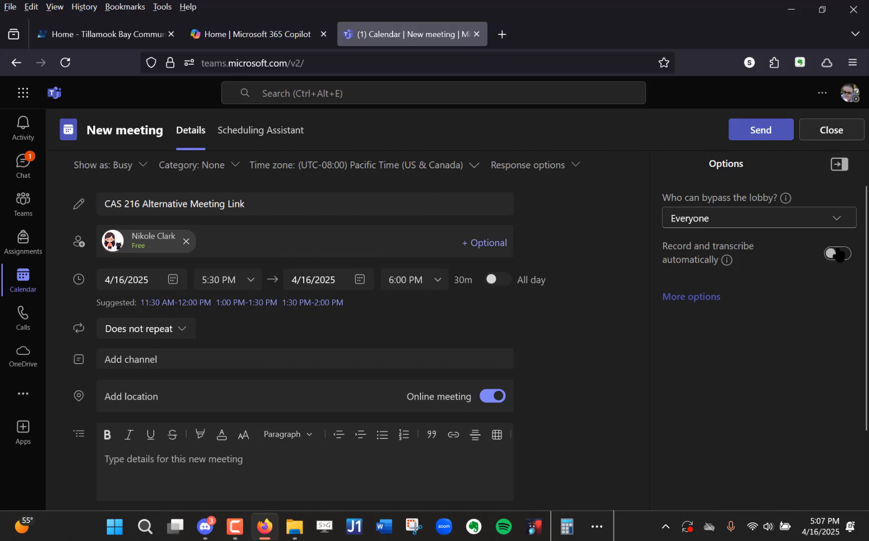
left_click(838, 255)
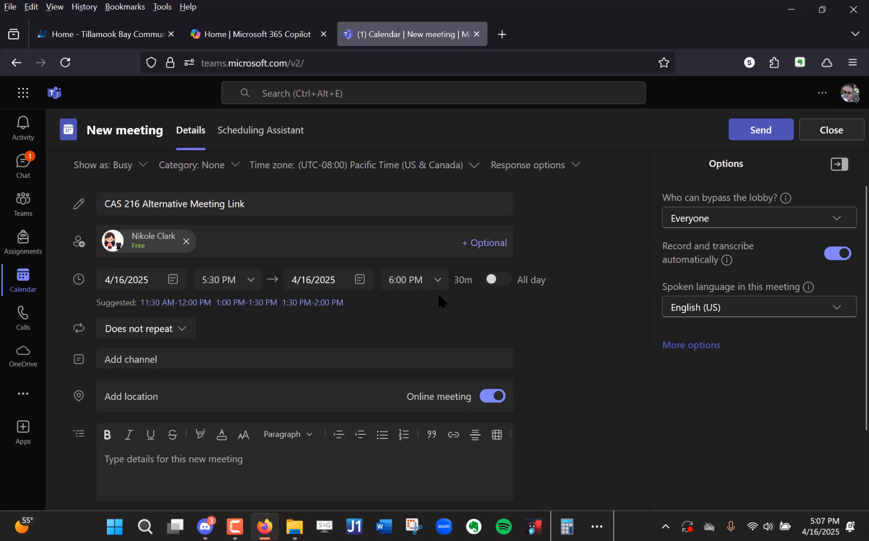
Step: Schedule the meeting for 4/18/2025 from 3:00 PM to 5:00 PM
left_click(172, 280)
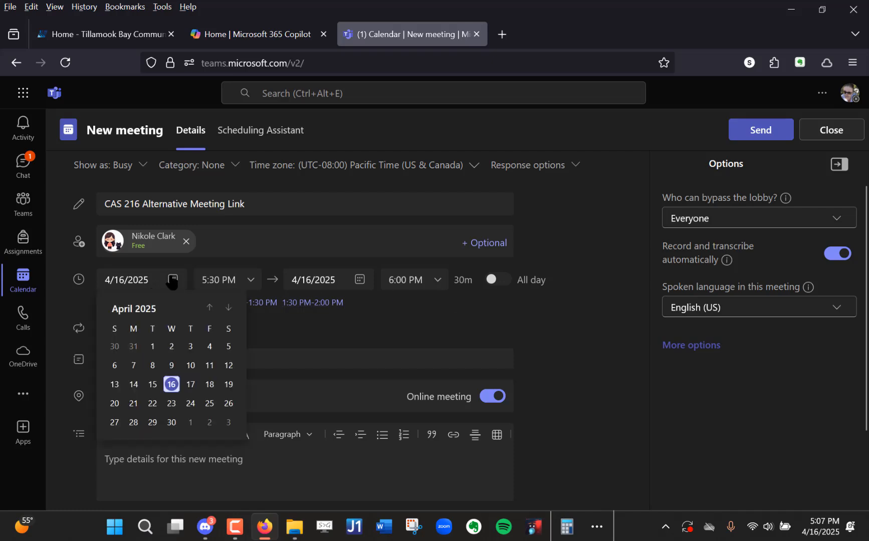
left_click(209, 384)
left_click(248, 288)
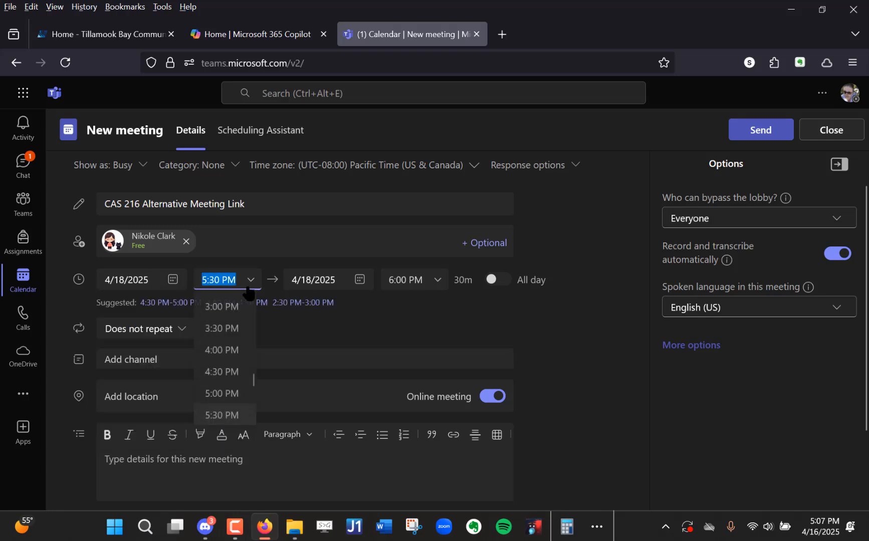
left_click(244, 307)
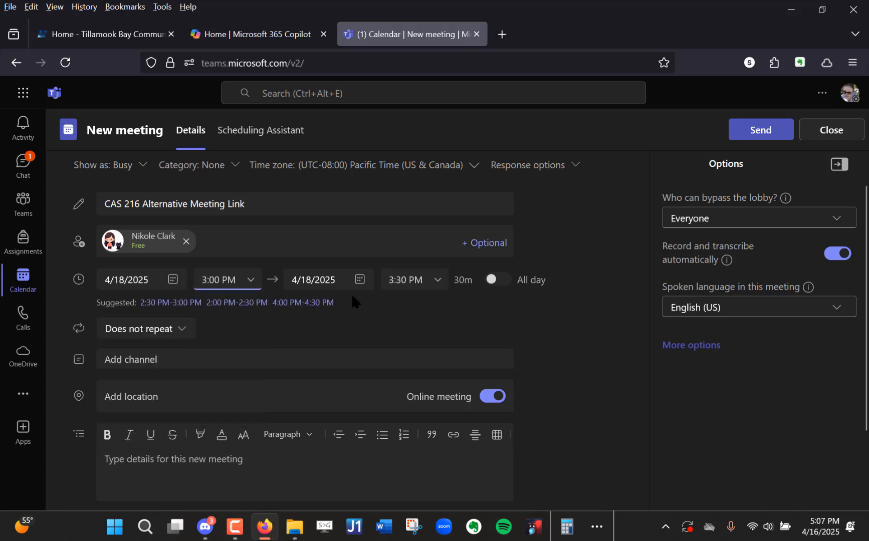
left_click(437, 281)
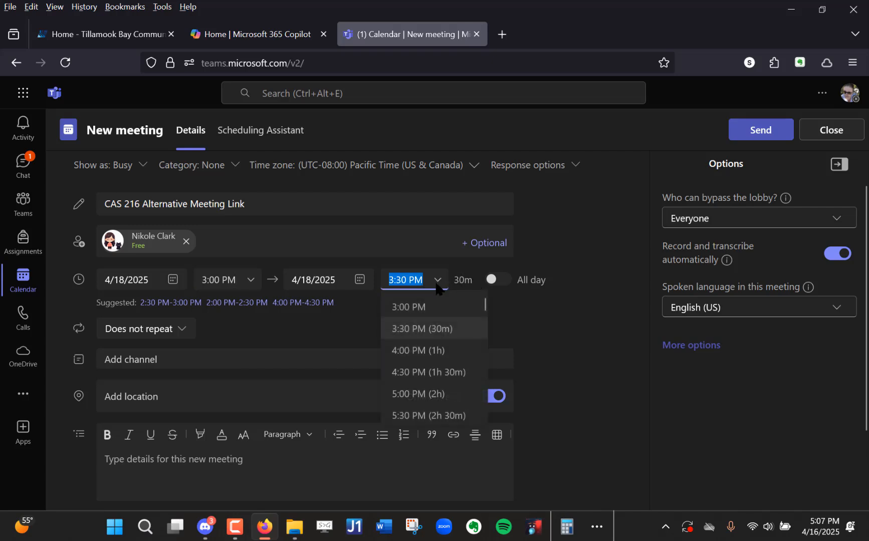
left_click(417, 394)
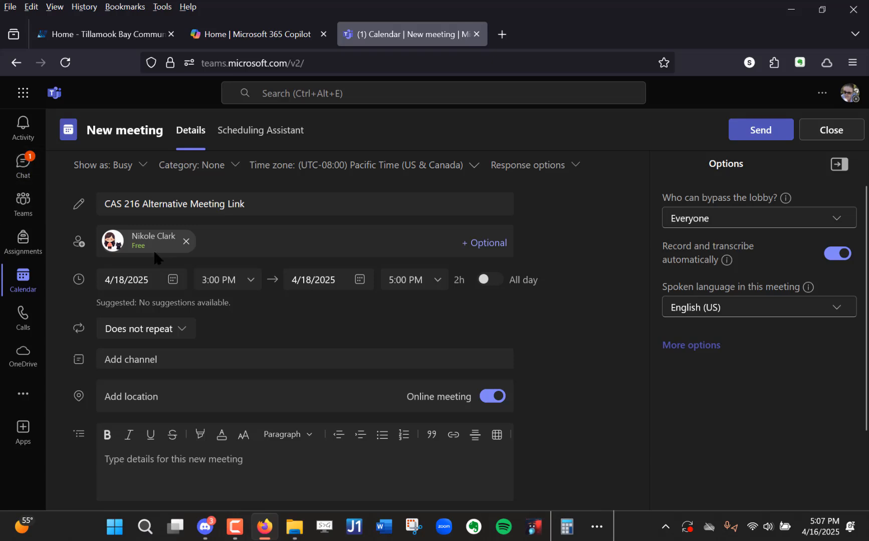
Step: Assign the invited attendee as a co-organizer in the meeting's role options
left_click(706, 350)
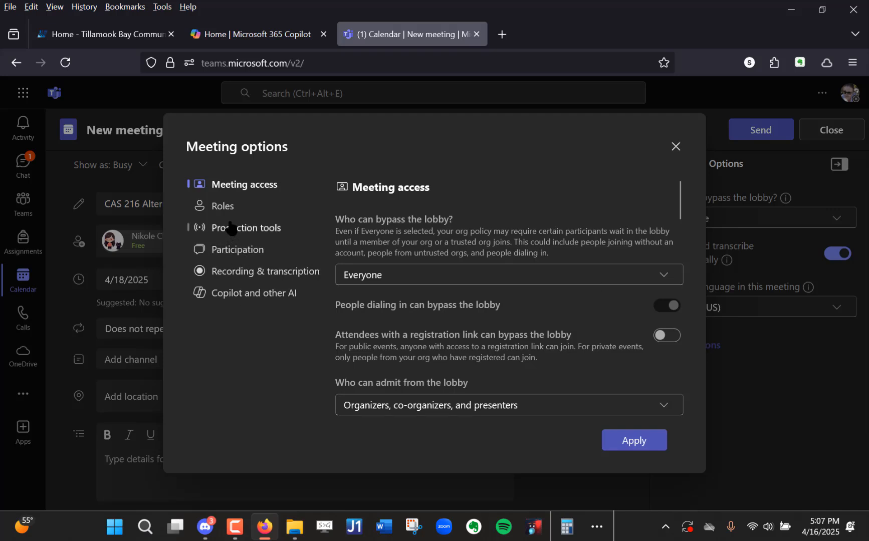
left_click(223, 207)
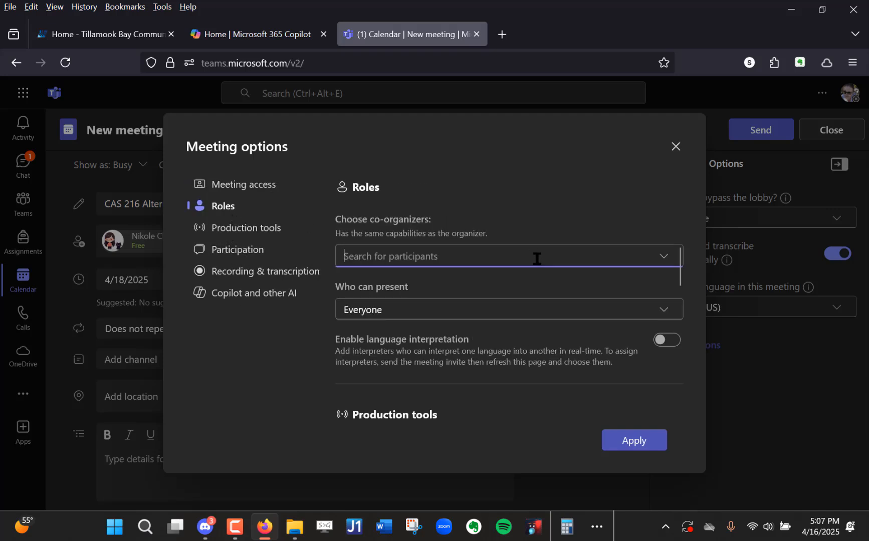
type("nik")
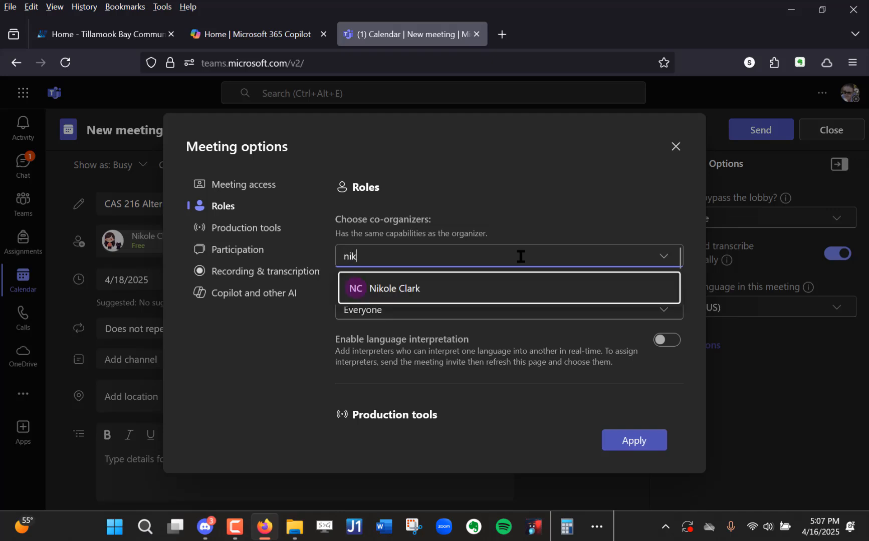
left_click(428, 293)
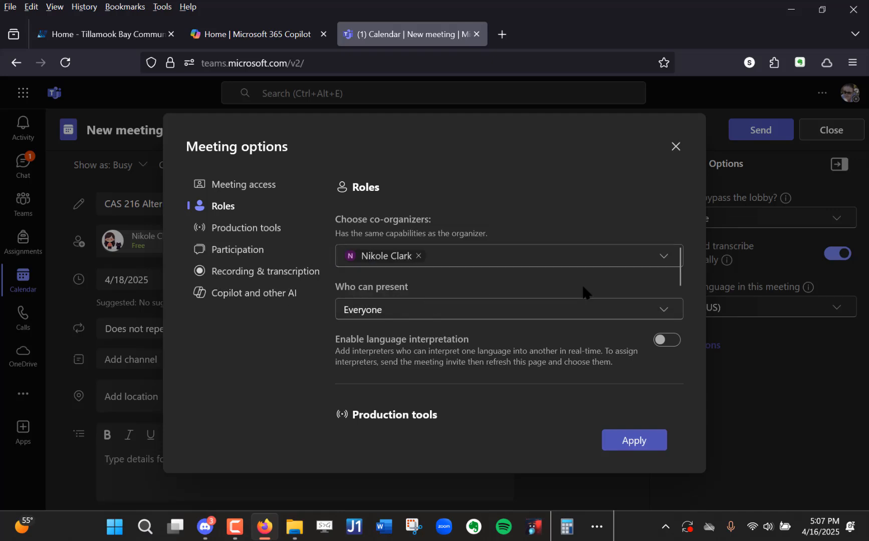
Step: Restrict presenting to Only organizers and co-organizers, review the remaining meeting options and apply them
left_click(409, 314)
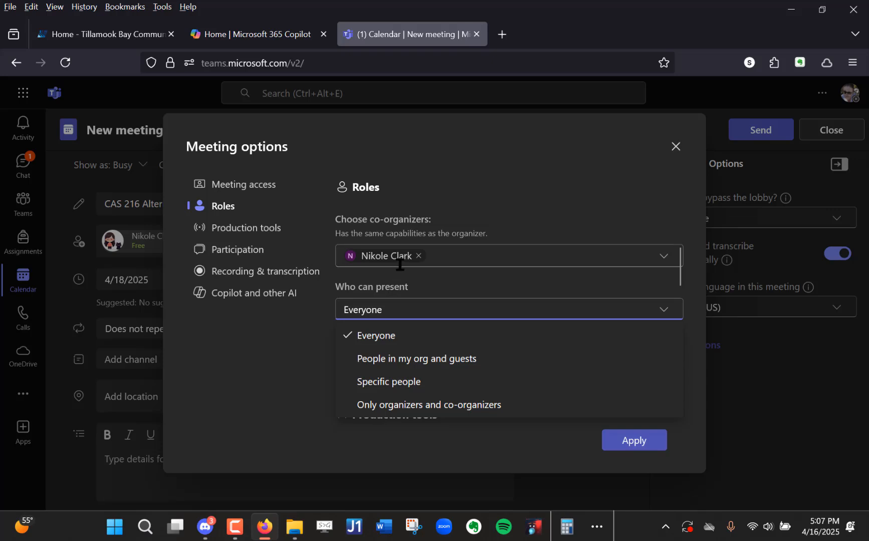
left_click(414, 404)
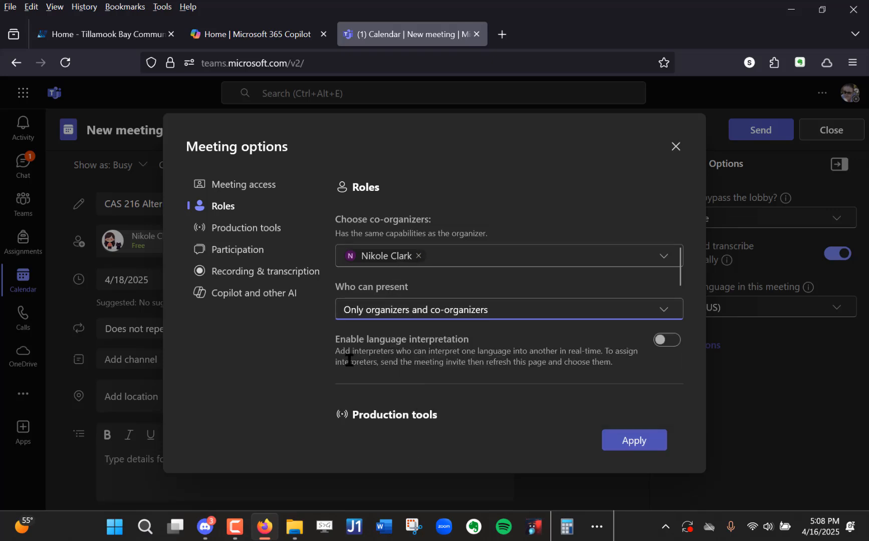
scroll(536, 355, "down", 4)
scroll(536, 357, "down", 1)
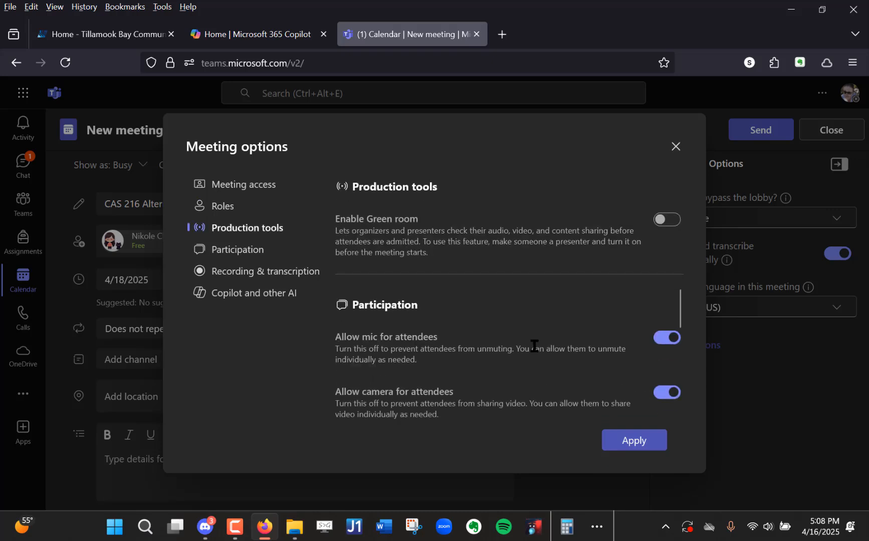
scroll(535, 346, "up", 3)
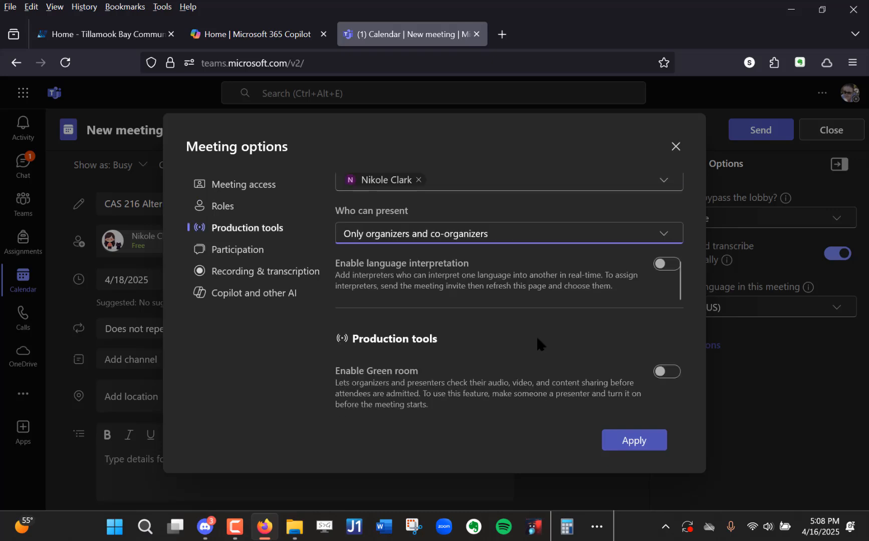
scroll(537, 339, "down", 4)
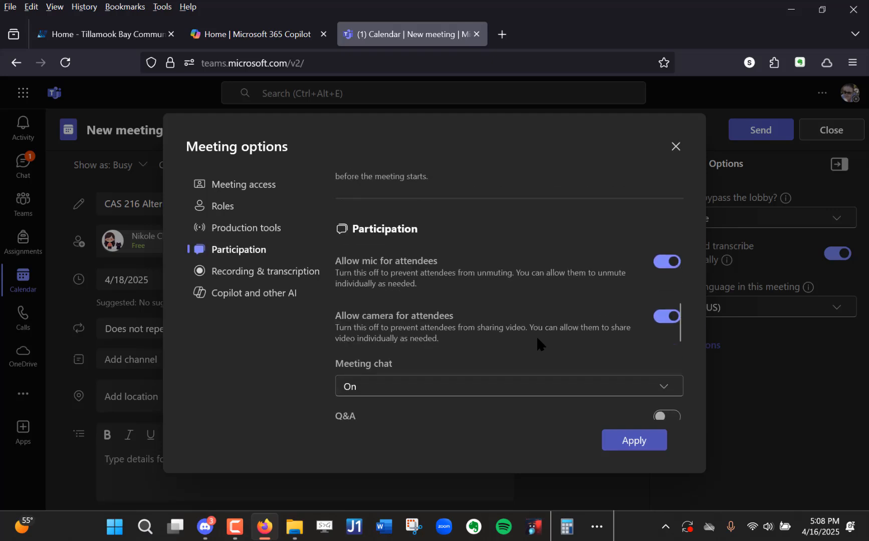
scroll(538, 338, "down", 5)
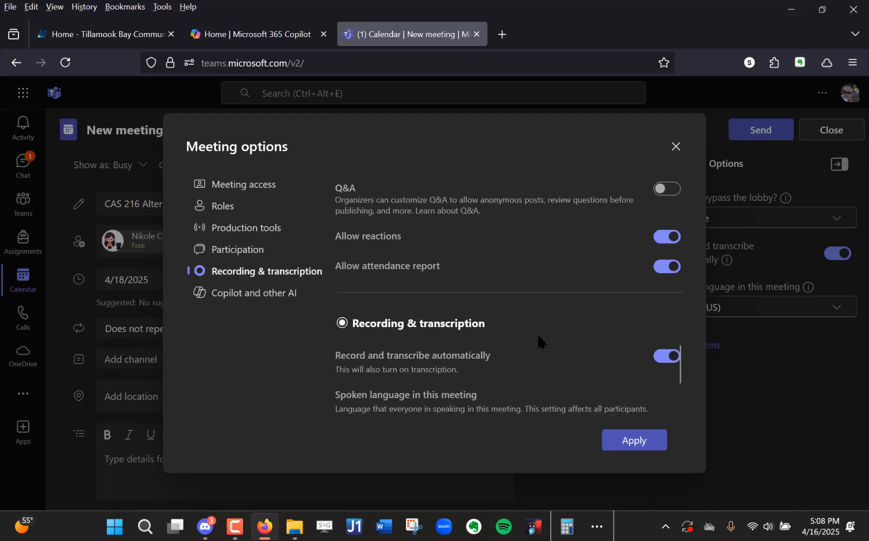
scroll(537, 334, "down", 3)
scroll(537, 335, "up", 3)
left_click(644, 440)
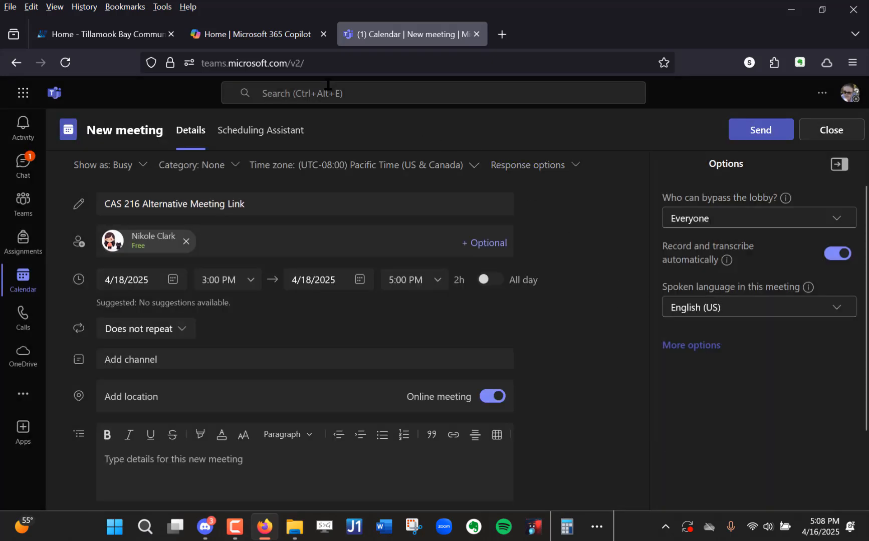
Step: Send the meeting invitation and bring Friday's 3 PM slot into view in the calendar
left_click(761, 134)
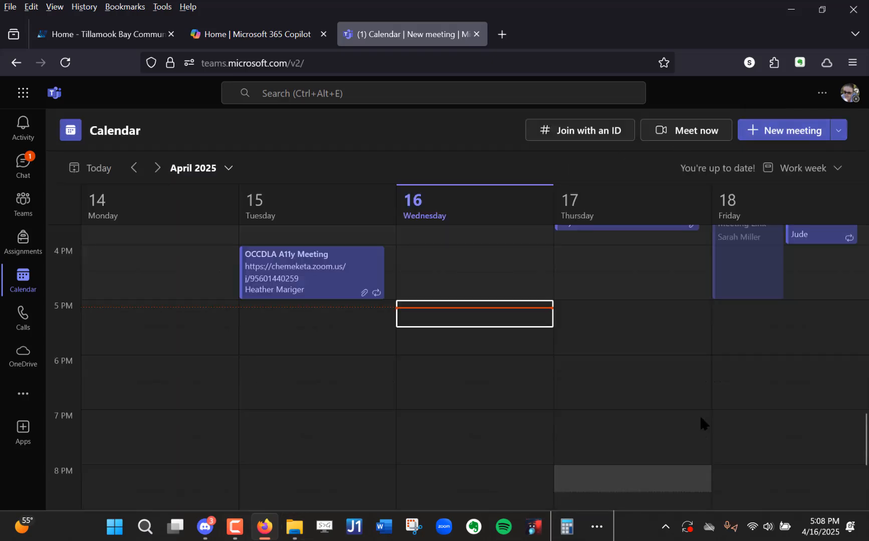
scroll(697, 403, "up", 2)
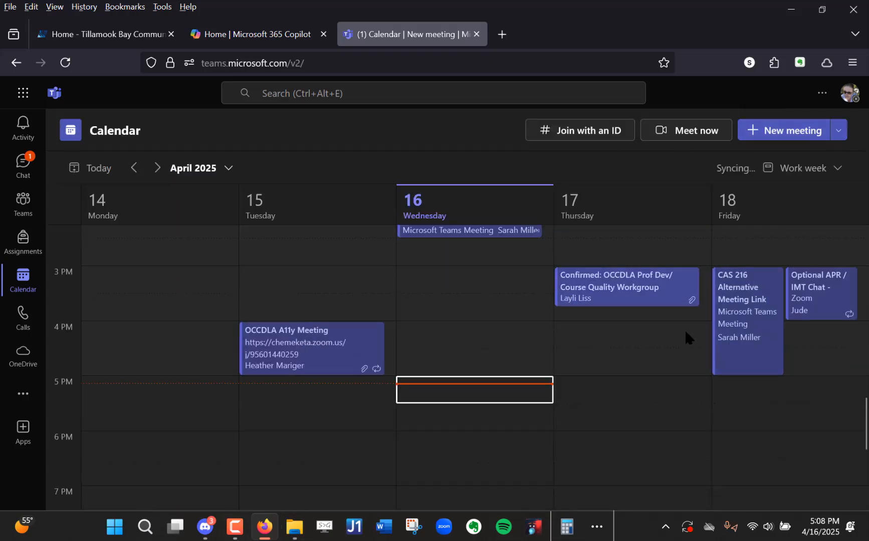
Step: Copy the link of Friday's CAS 216 Alternative Meeting Link meeting and open the Canvas site tillamookbaycc.instructure.com in a new browser tab
double_click(751, 360)
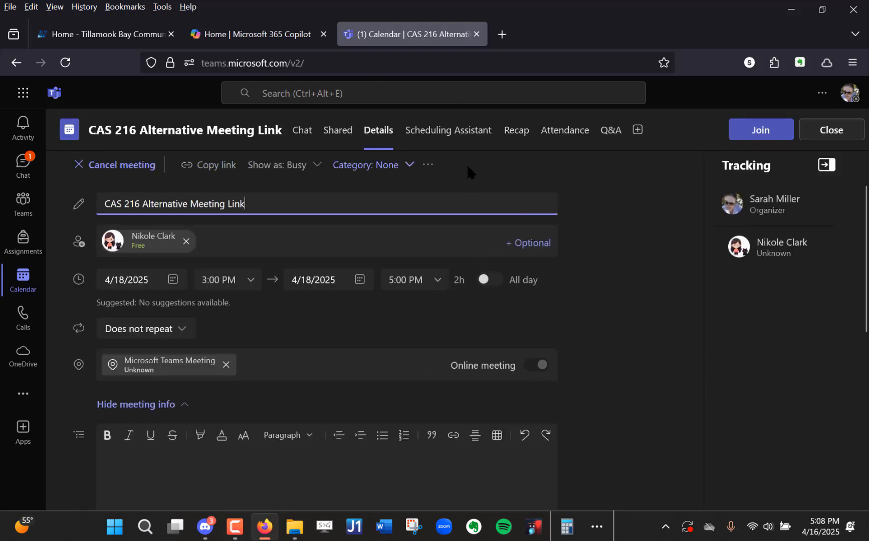
left_click(208, 168)
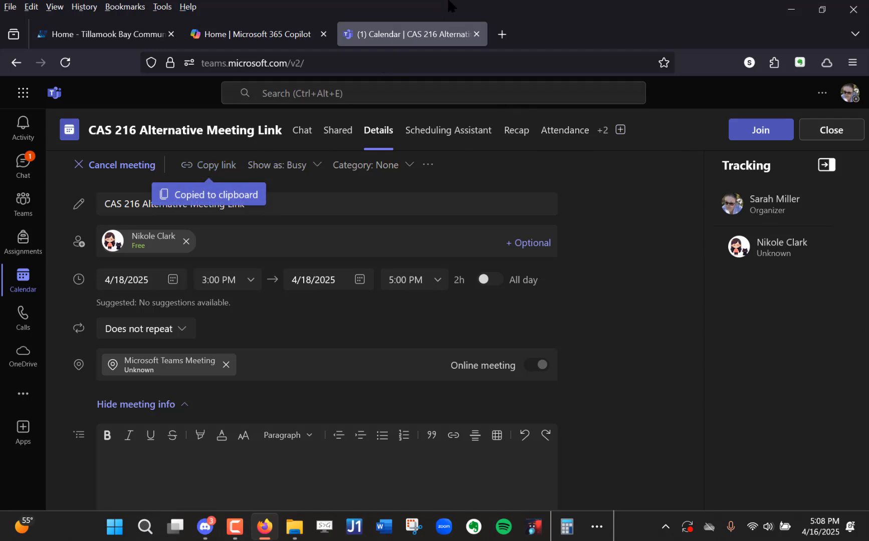
left_click(502, 34)
left_click(622, 63)
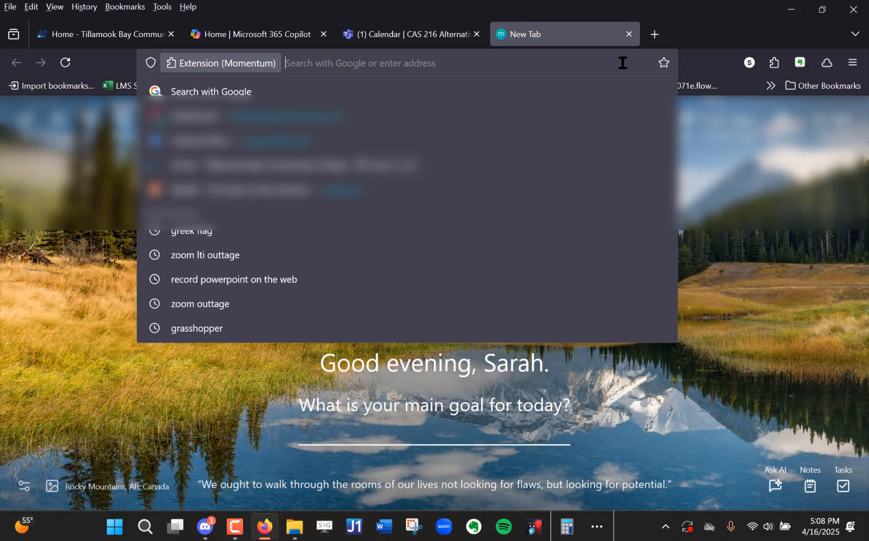
type("tillamookbaycc.instructure.com/")
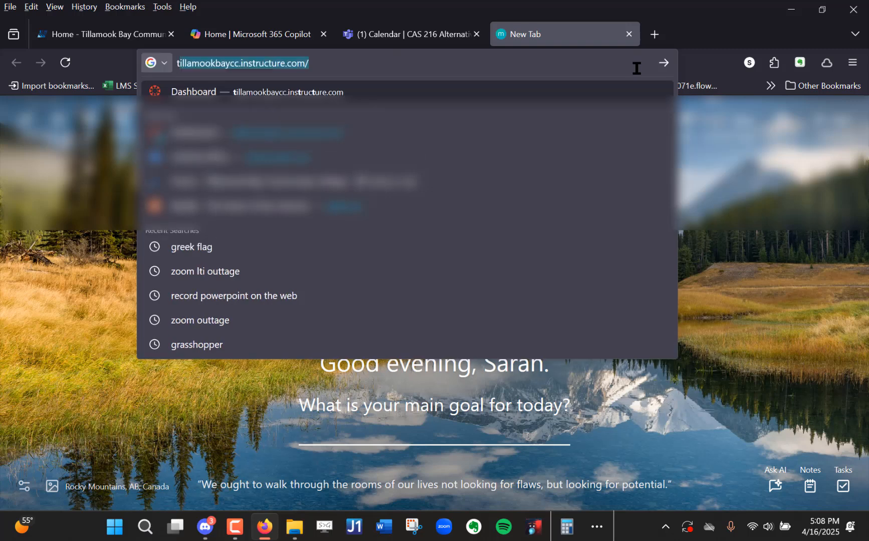
key("Return")
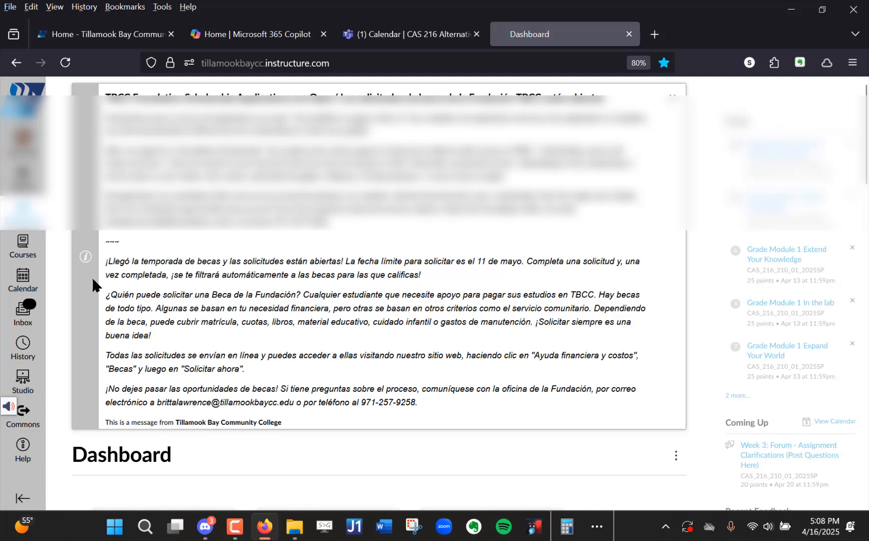
Step: Draft an announcement in course CAS_216_210_01 titled "CAS 216 Alternative Link for Class for Friday", with the copied Teams link beneath "Click below:"
scroll(171, 270, "down", 3)
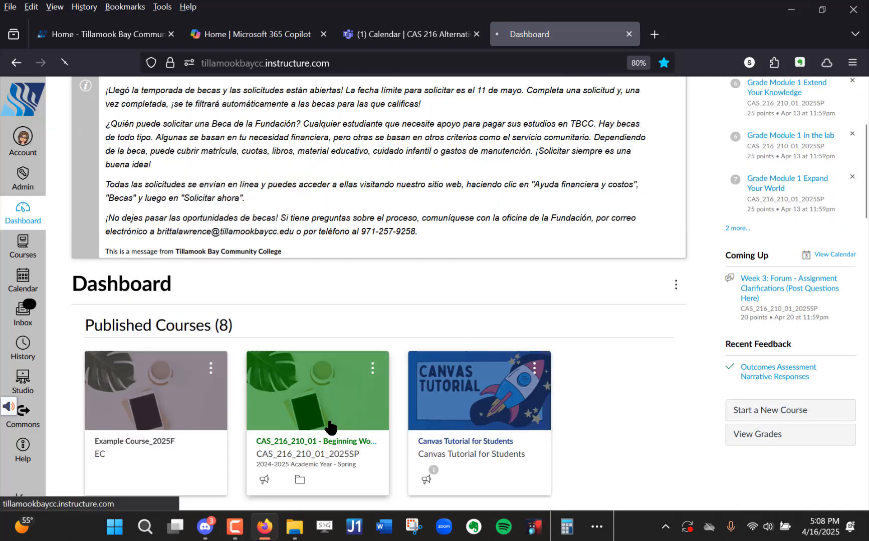
left_click(330, 427)
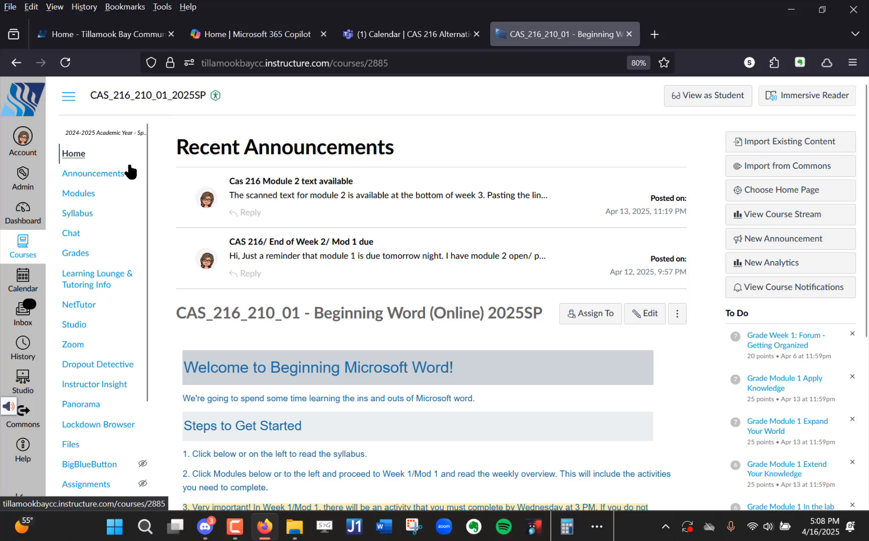
left_click(129, 173)
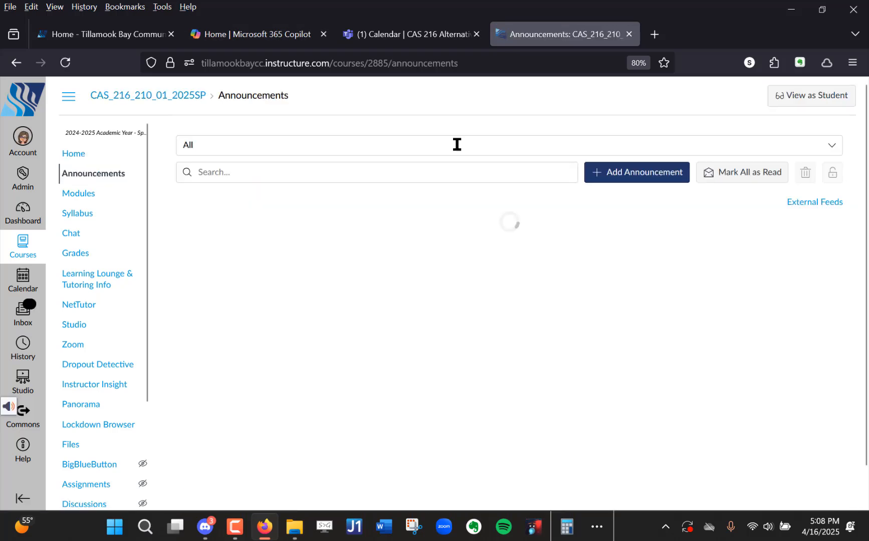
left_click(635, 172)
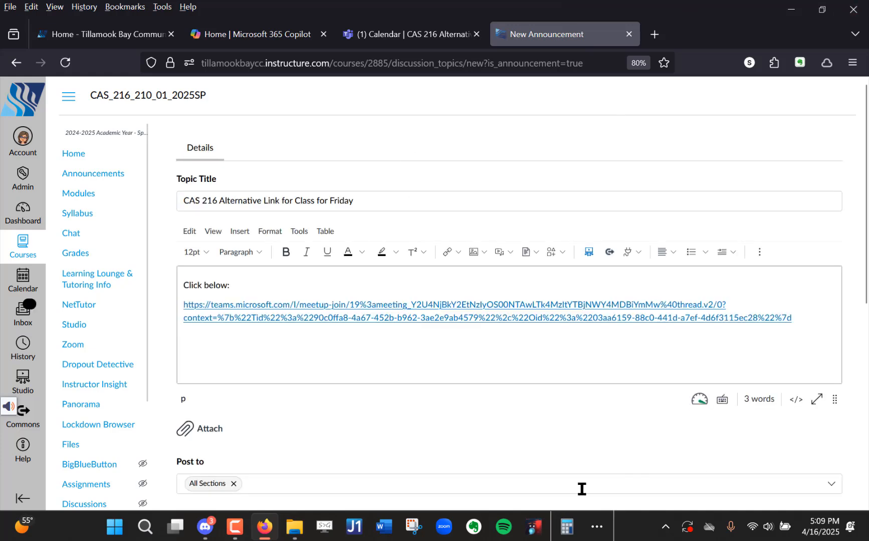
scroll(581, 488, "down", 7)
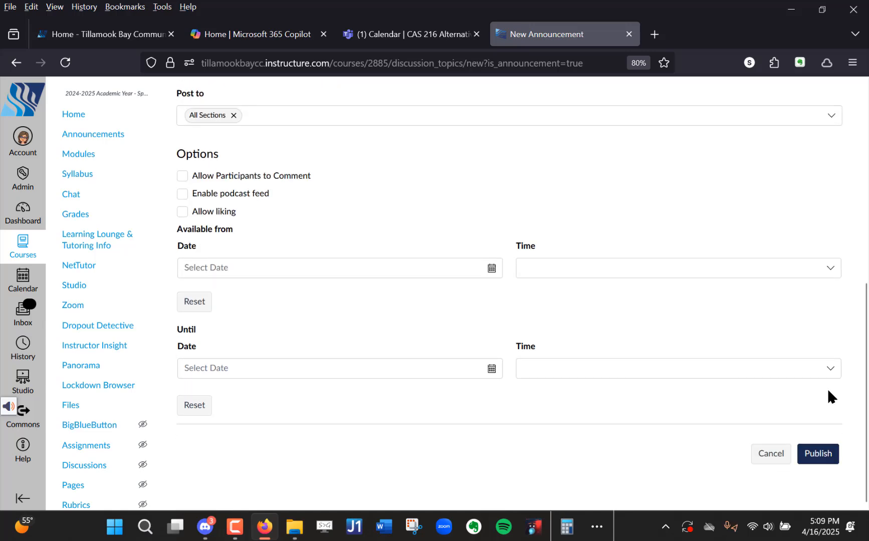
Step: Return to Teams, launch it again from the Microsoft 365 apps, and open Friday's 3 PM CAS 216 meeting from the calendar
left_click(389, 36)
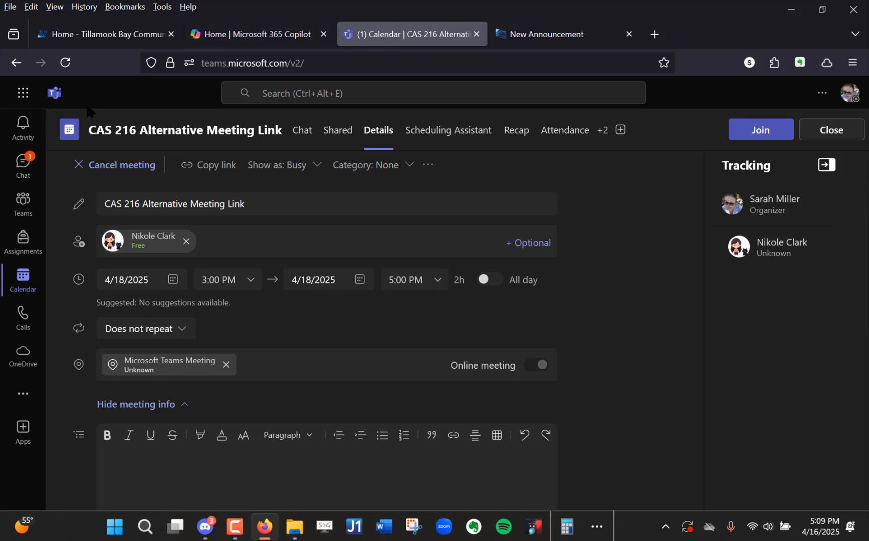
left_click(22, 92)
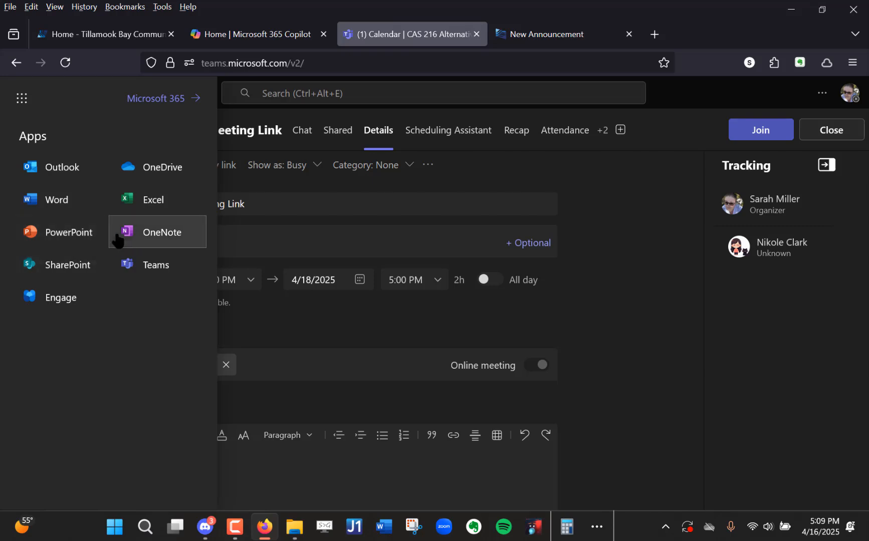
left_click(131, 270)
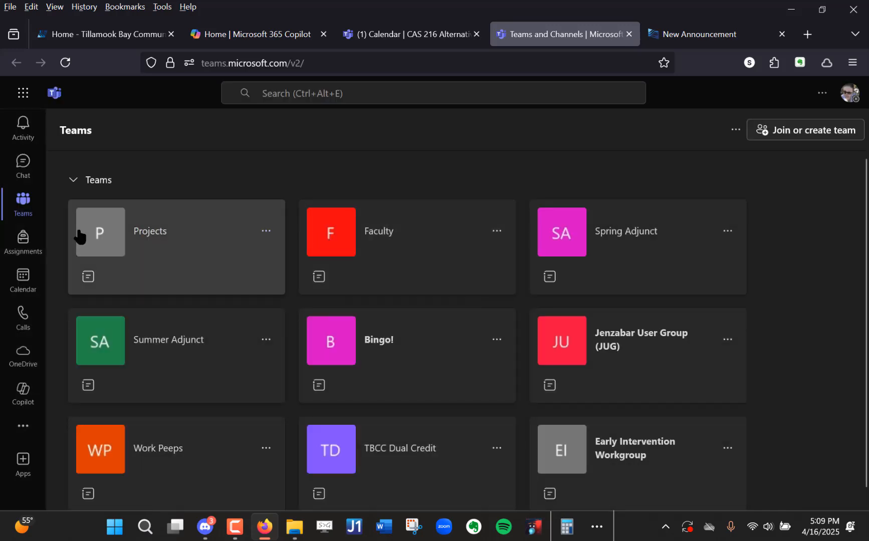
left_click(38, 282)
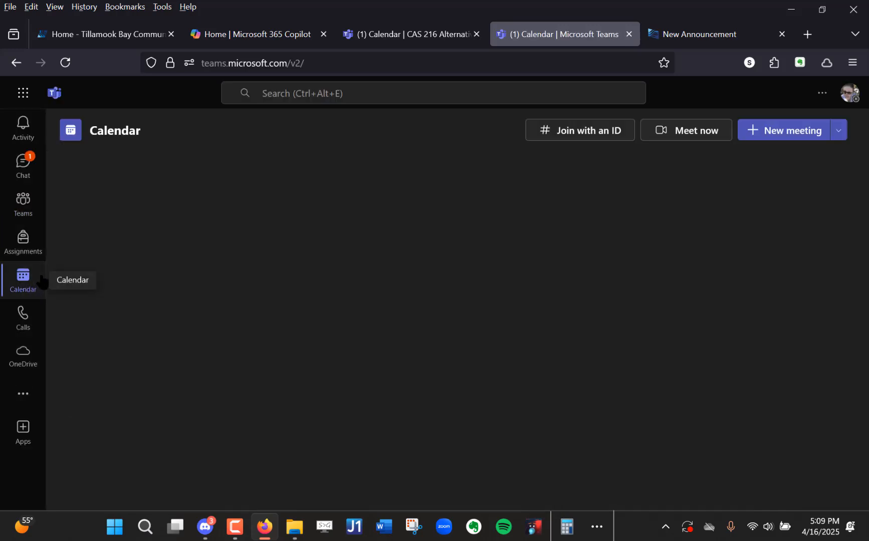
scroll(851, 291, "up", 3)
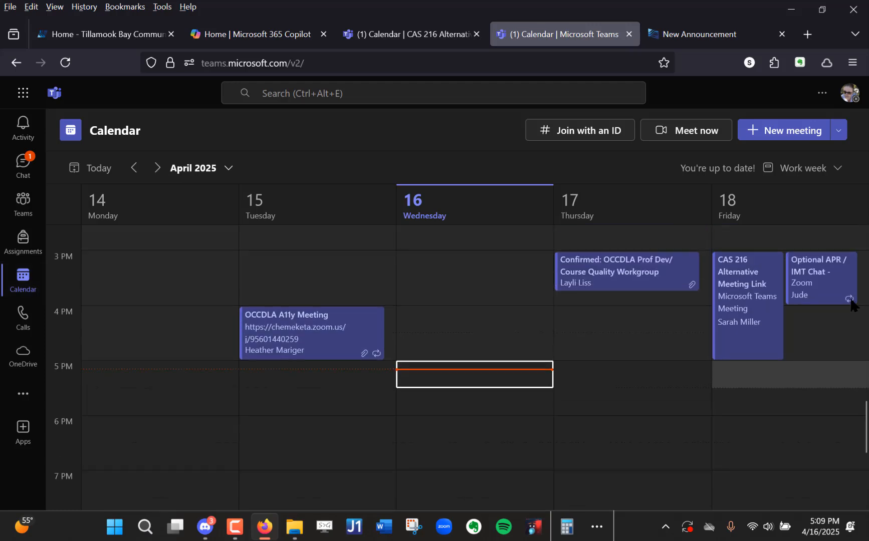
double_click(756, 355)
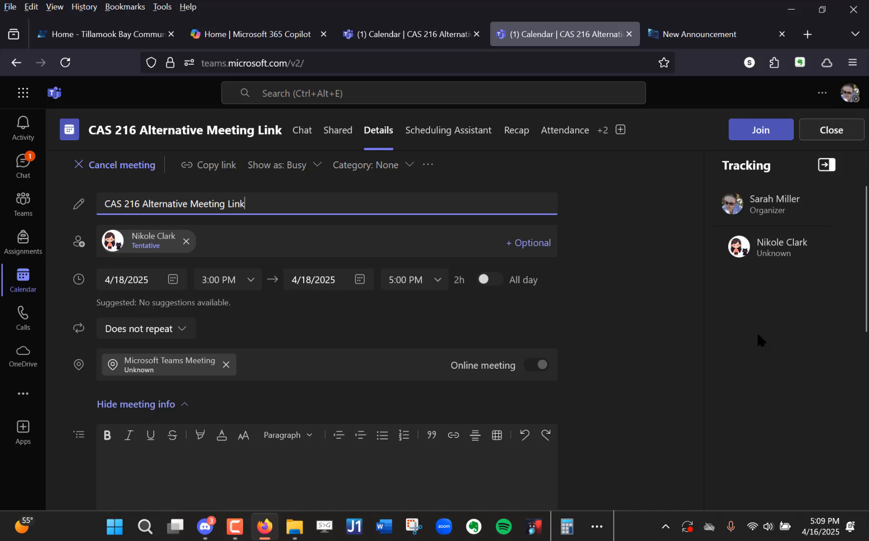
Step: Join the CAS 216 meeting with computer audio, allowing camera and microphone access and reviewing the background filters beforehand
left_click(735, 135)
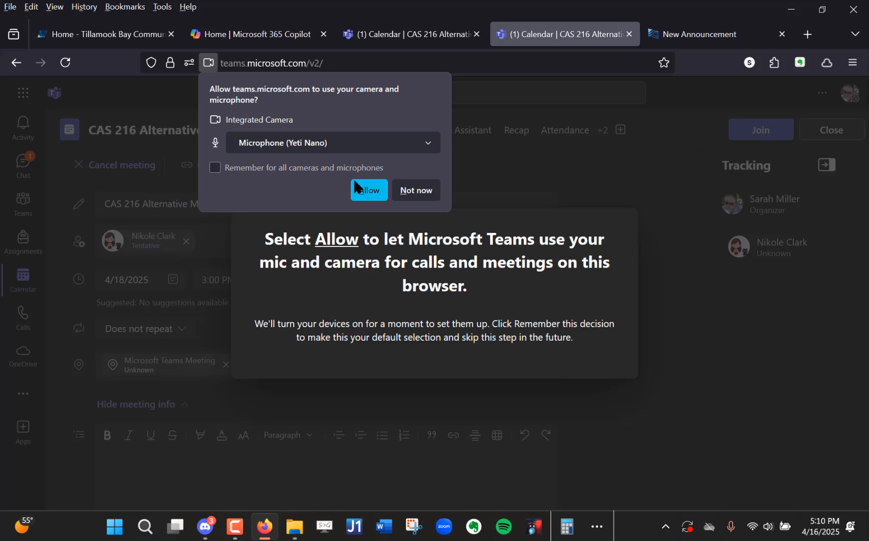
left_click(361, 189)
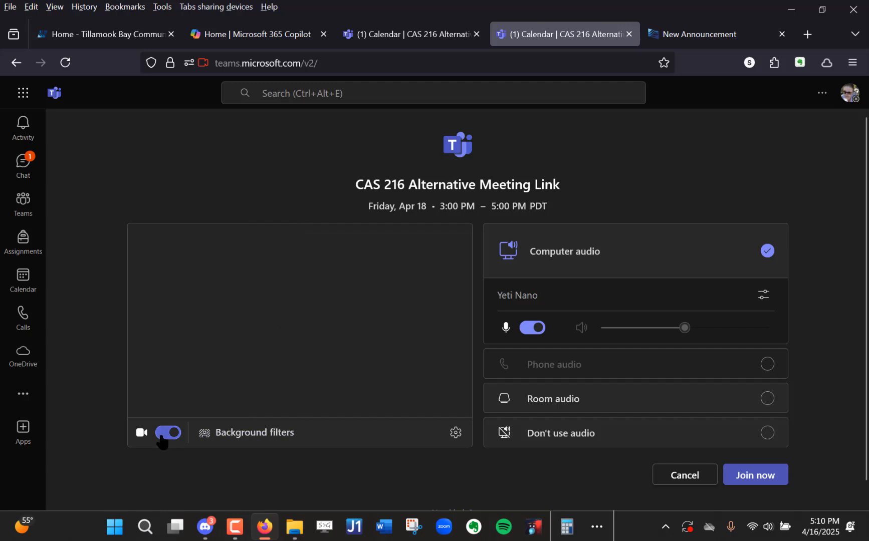
left_click(224, 434)
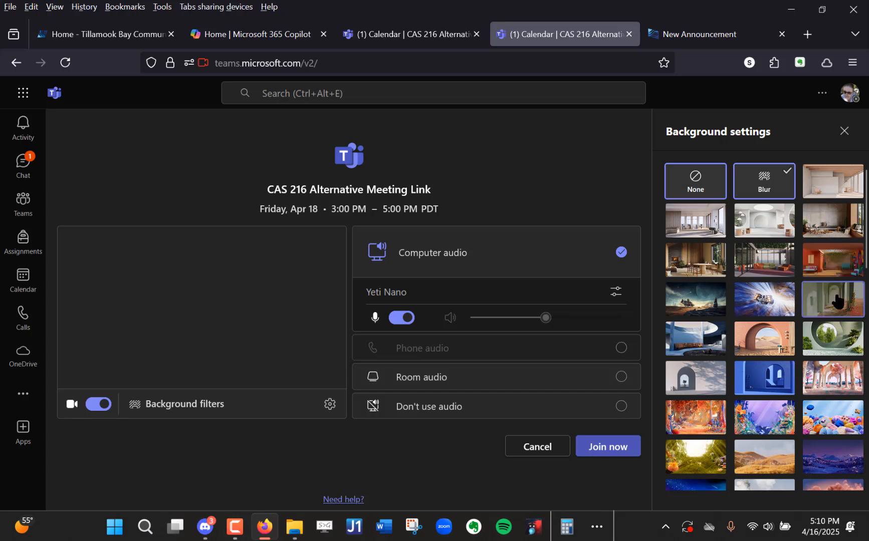
left_click(842, 132)
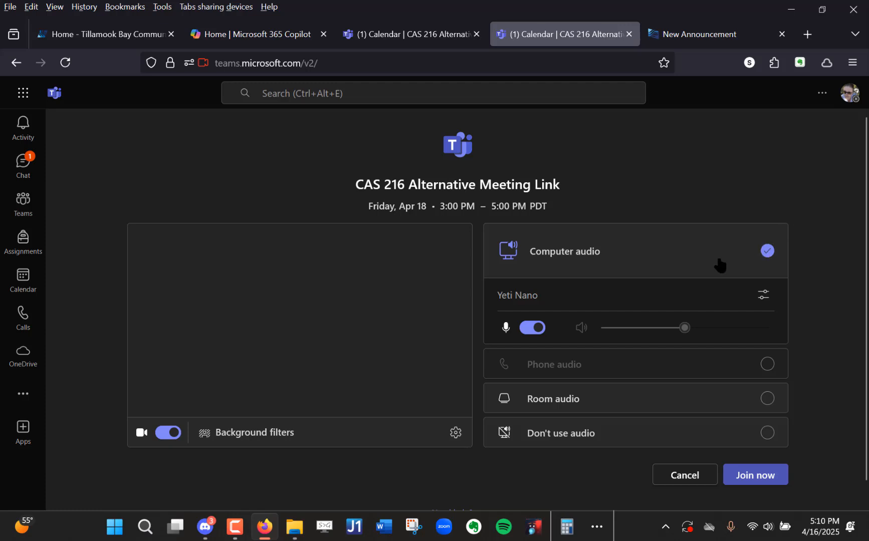
left_click(756, 476)
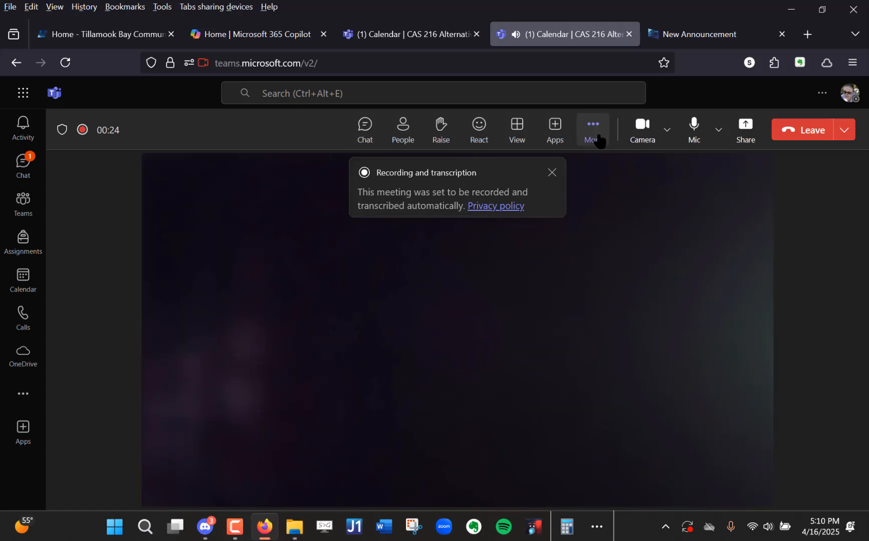
Step: Review the meeting's Record and transcribe options without changing them
left_click(598, 140)
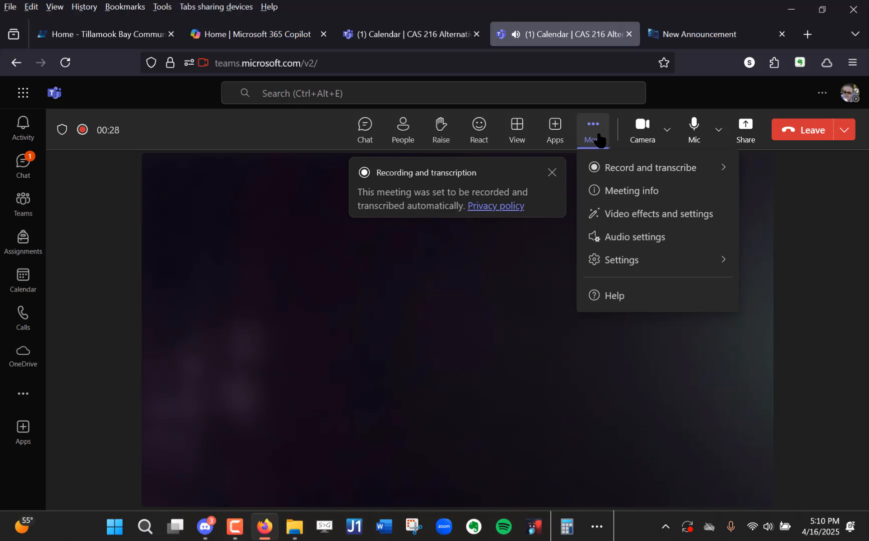
mouse_move(679, 166)
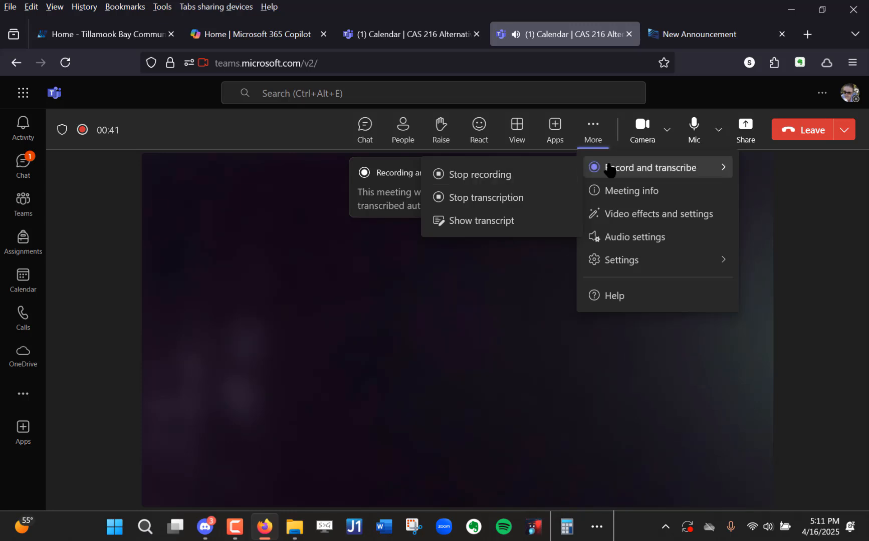
left_click(804, 201)
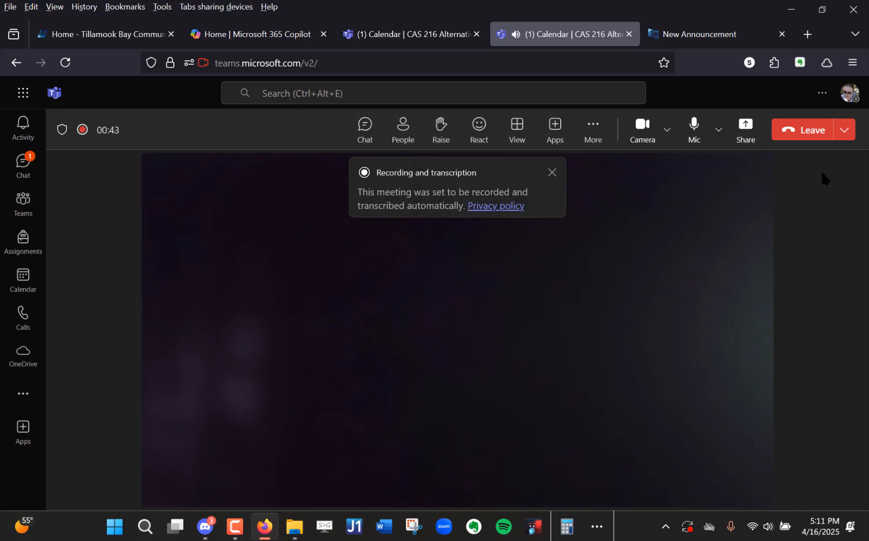
Step: Review the content available for sharing in the meeting and share the entire screen
left_click(746, 133)
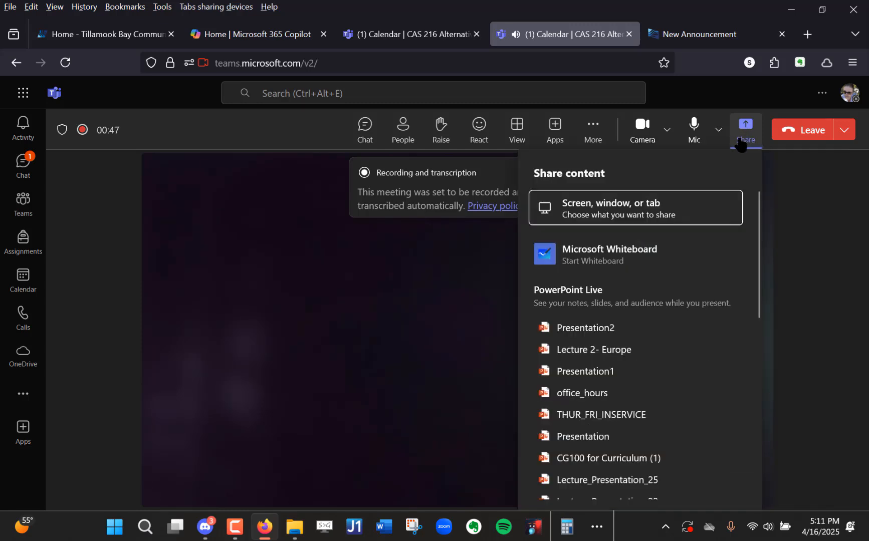
scroll(655, 268, "down", 5)
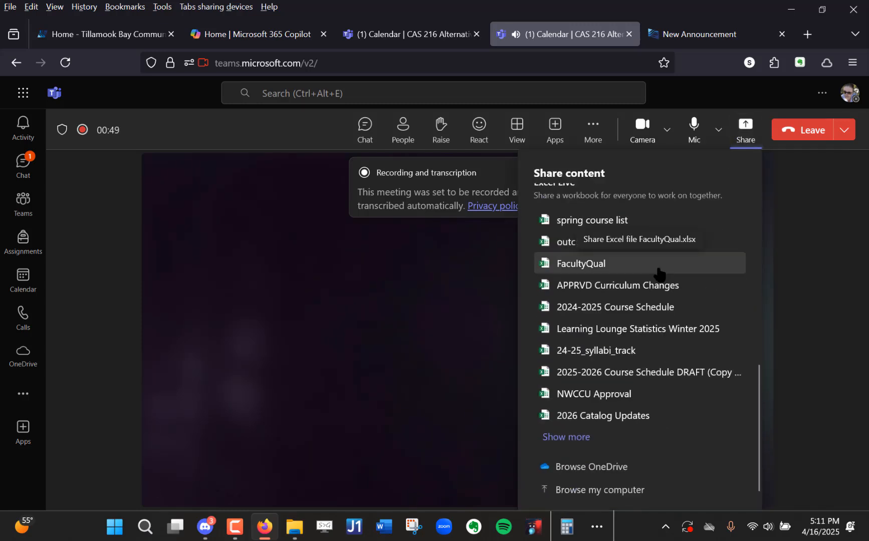
scroll(656, 418, "up", 5)
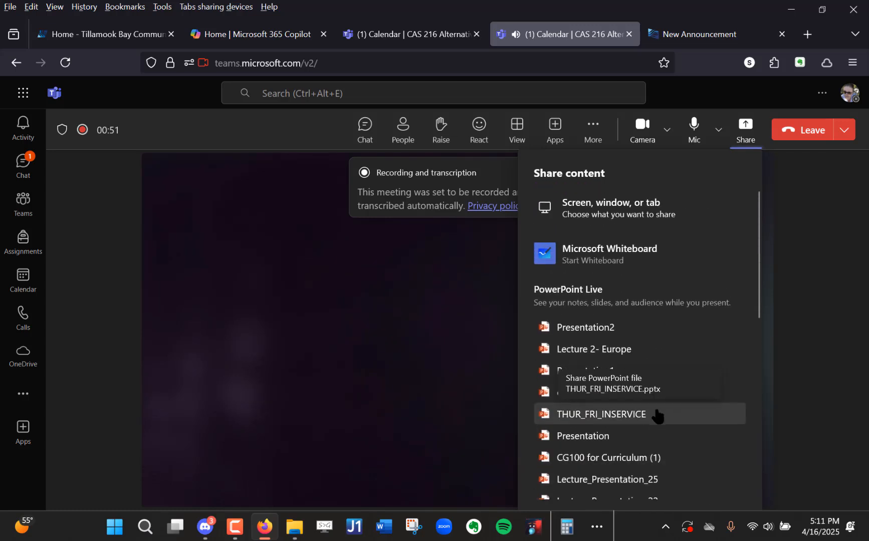
left_click(631, 209)
left_click(308, 121)
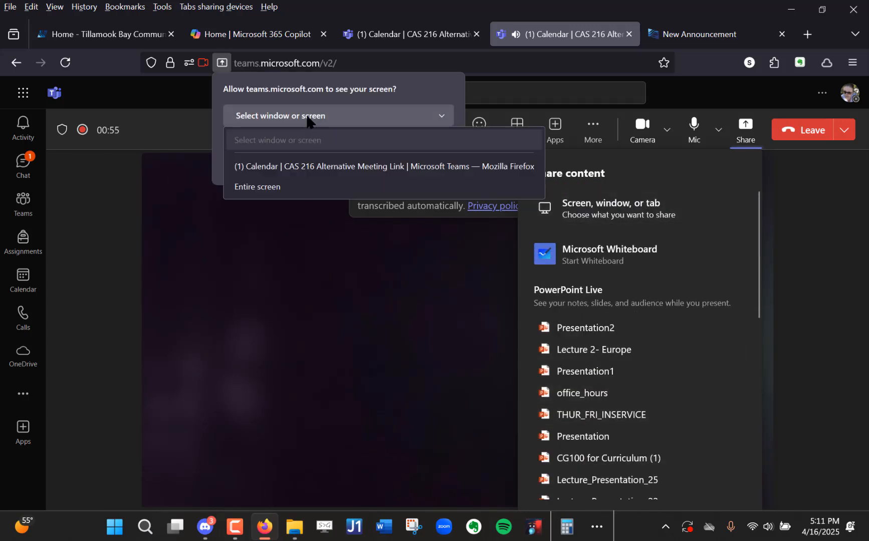
left_click(315, 190)
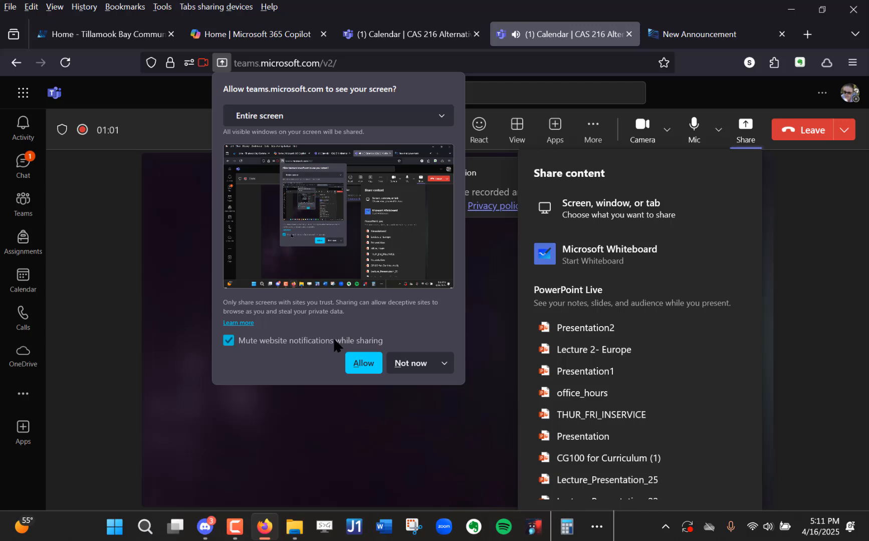
left_click(364, 358)
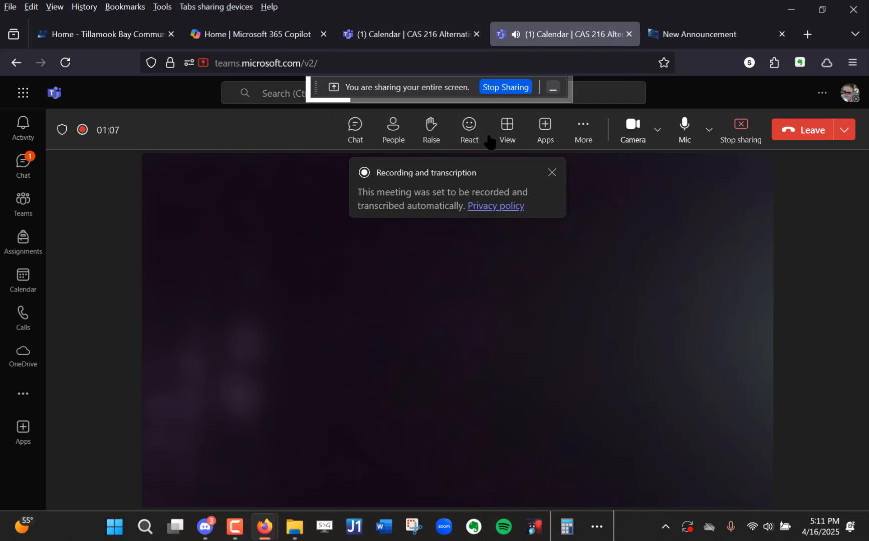
Step: Show the other open browser tabs during the screen share, return to the meeting and stop sharing
left_click(410, 34)
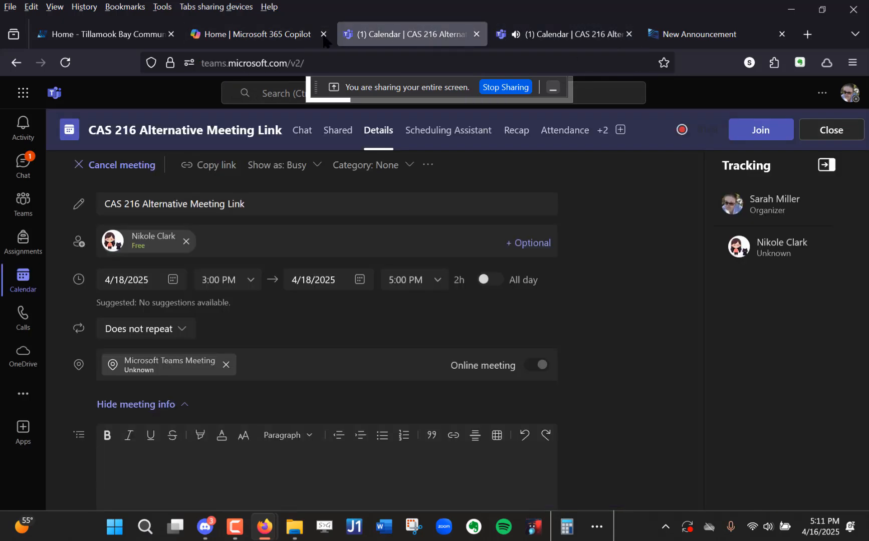
left_click(285, 35)
left_click(146, 34)
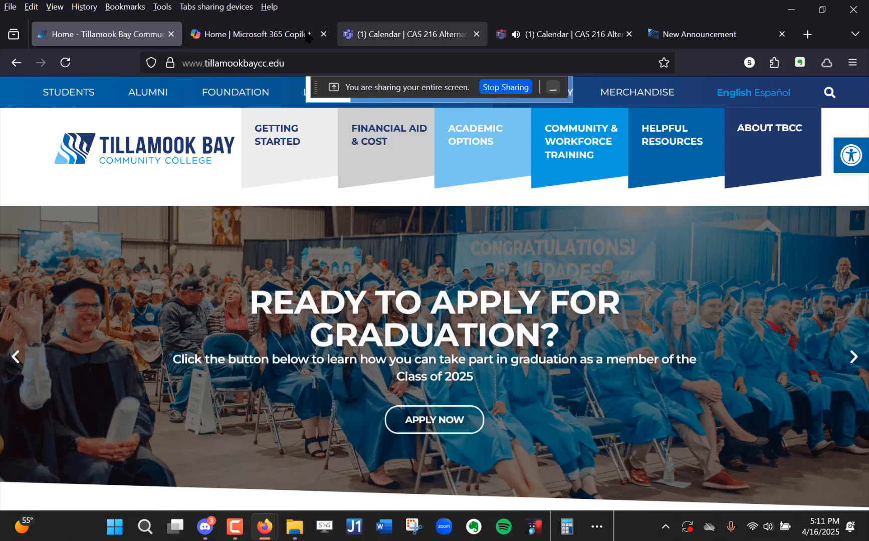
left_click(331, 35)
left_click(378, 33)
left_click(537, 36)
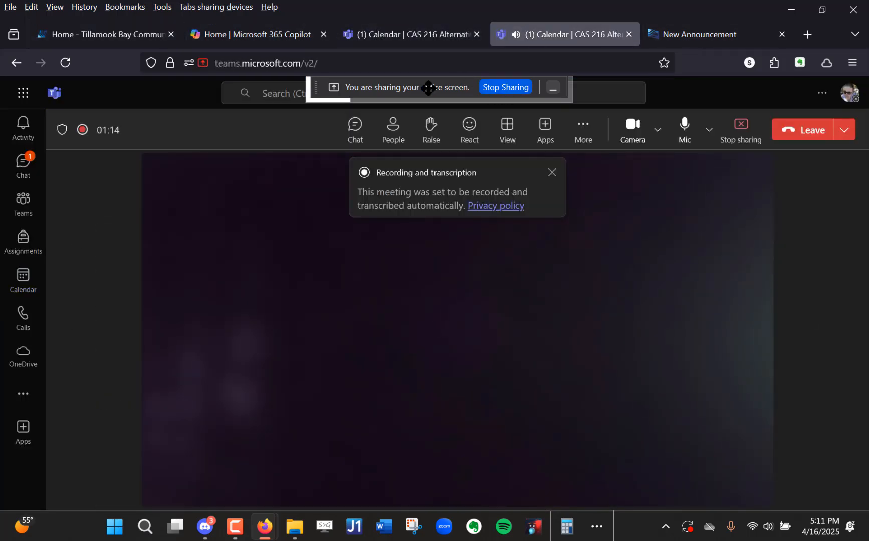
left_click(494, 88)
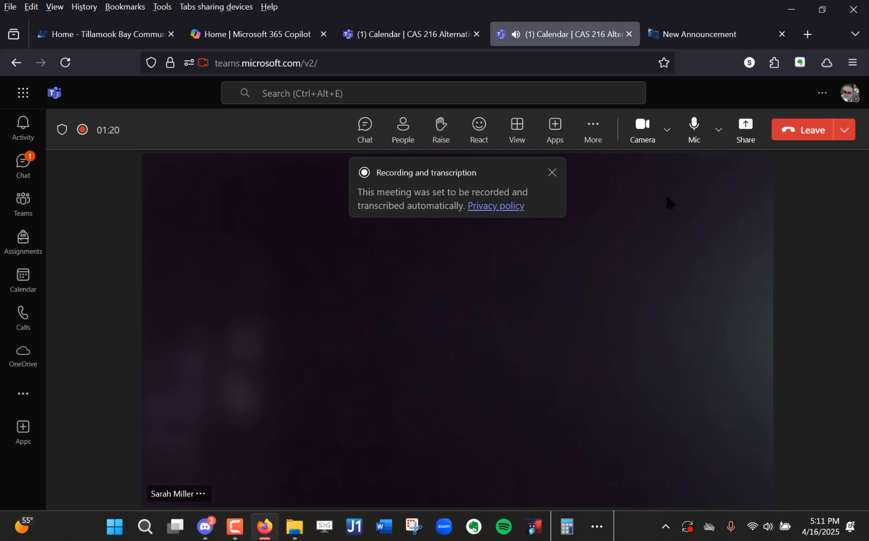
Step: Stop the meeting's recording and transcription, and leave the meeting
left_click(599, 141)
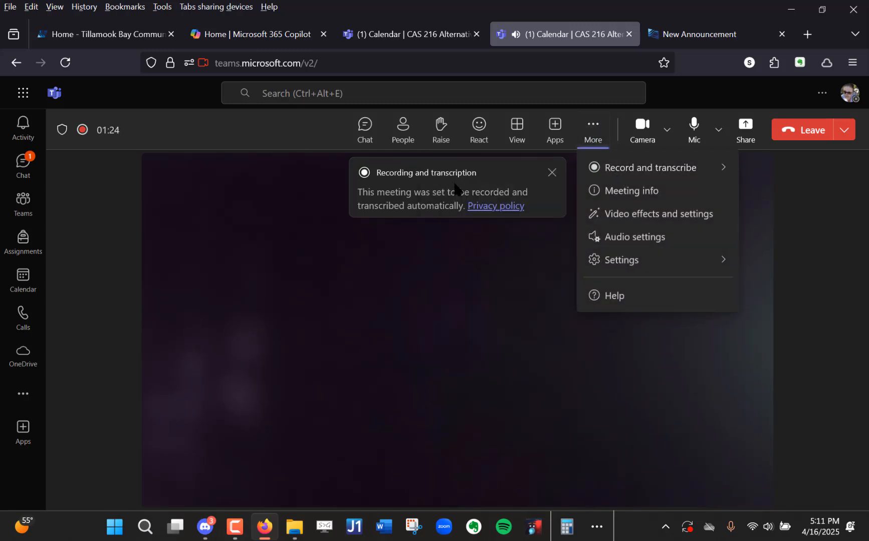
mouse_move(586, 171)
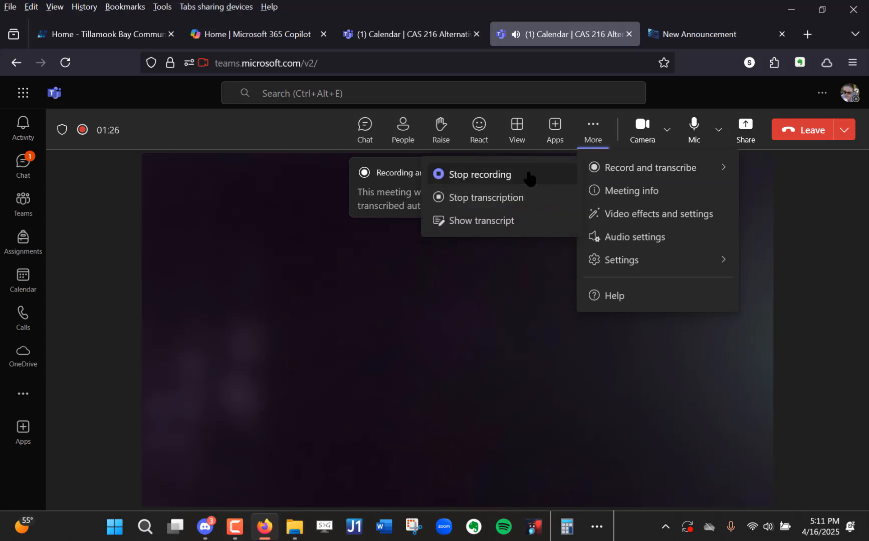
left_click(529, 176)
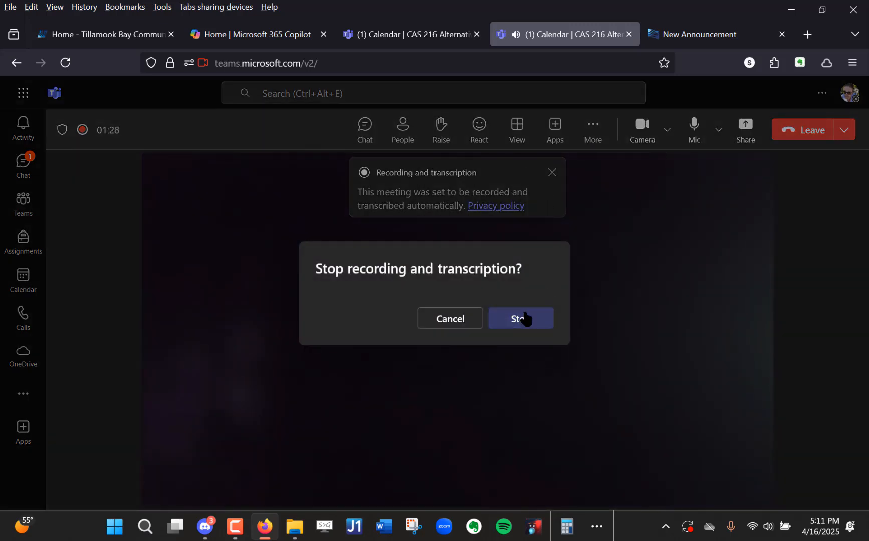
left_click(524, 317)
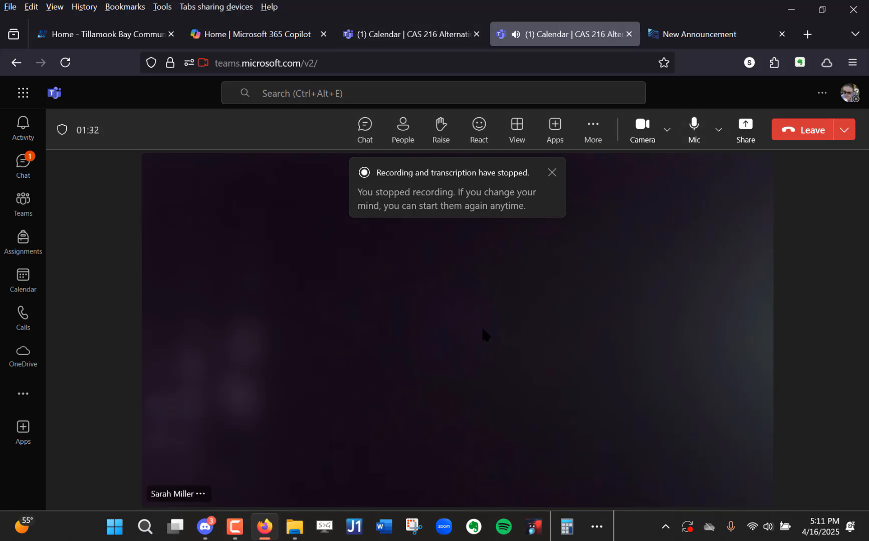
left_click(794, 132)
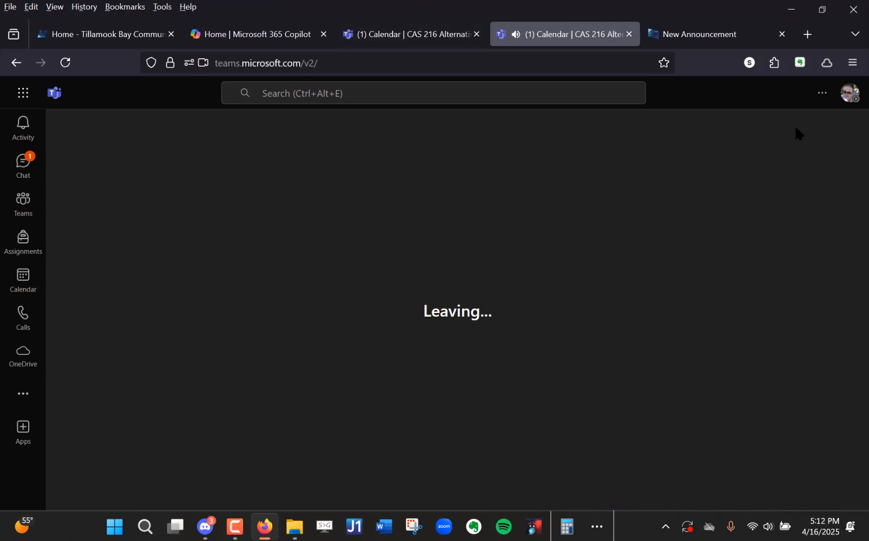